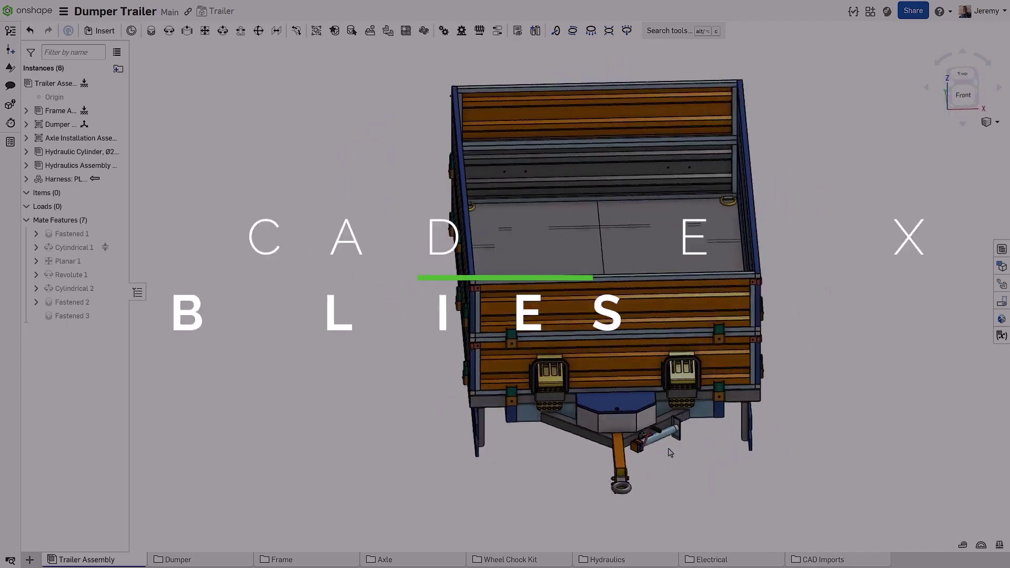
- Zoom onto the trailer hitch and swing the stowed jack down to vertical
left_click_drag(470, 388, 581, 478)
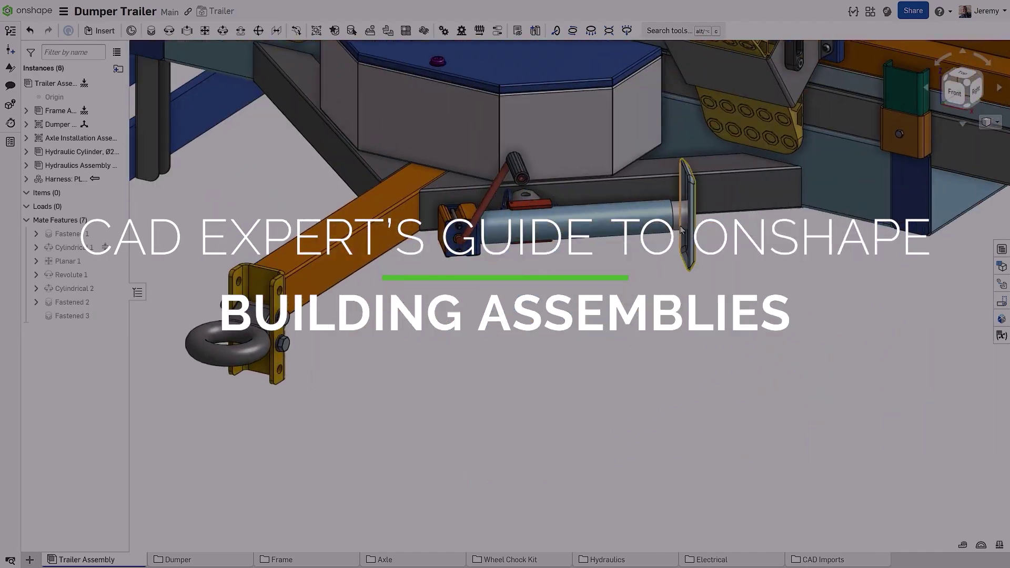
left_click_drag(681, 228, 595, 299)
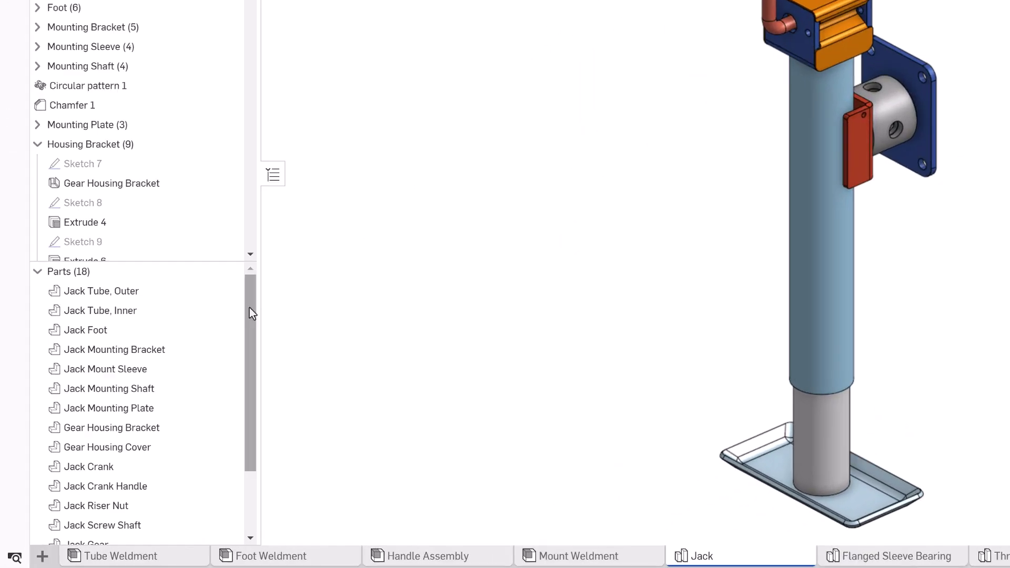
- Create a new assembly, move it to the first tab and rename it Jack Assembly
left_click_drag(292, 281, 307, 386)
left_click_drag(254, 203, 243, 84)
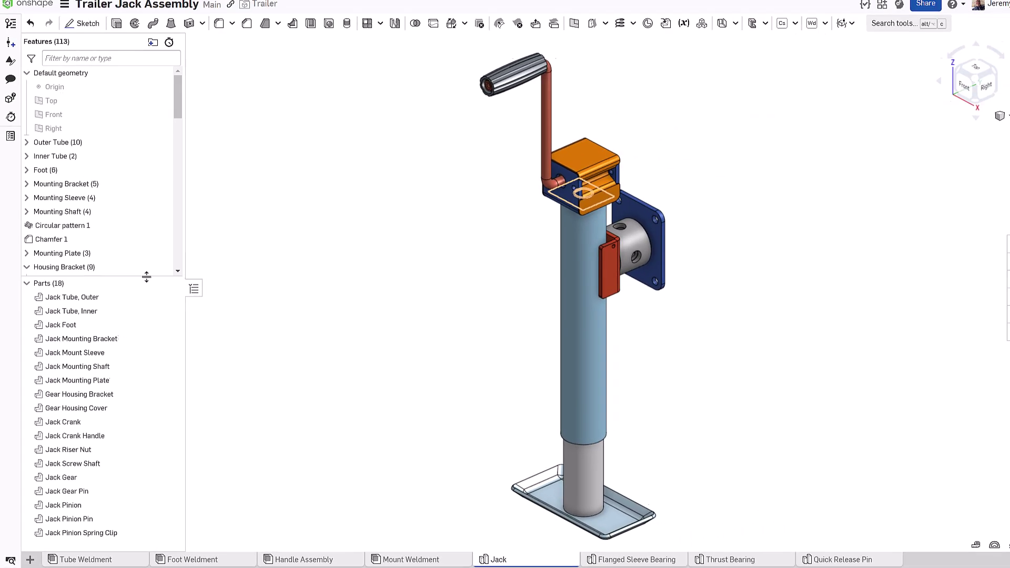
left_click(30, 559)
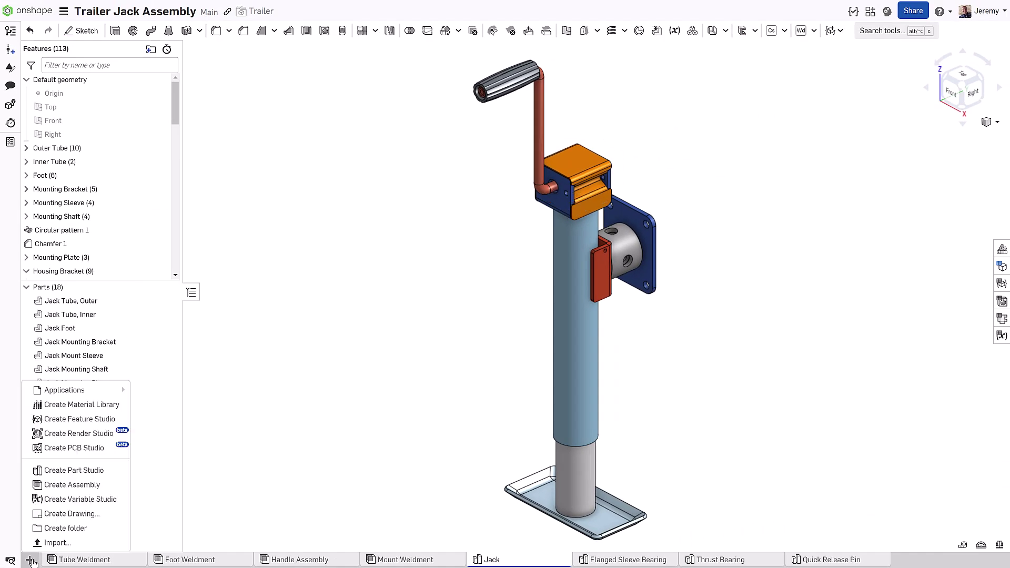
left_click(65, 486)
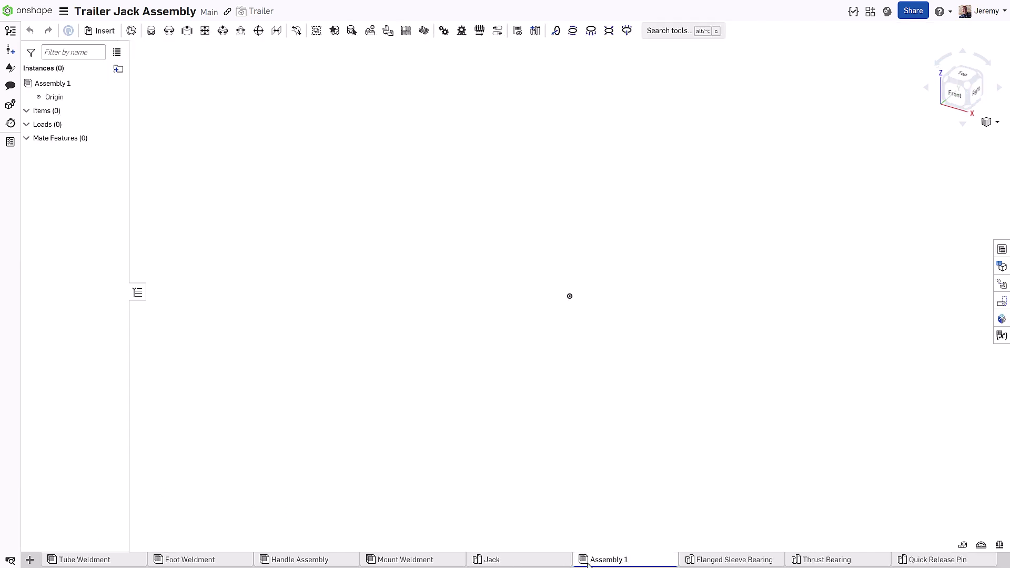
left_click_drag(587, 562, 58, 541)
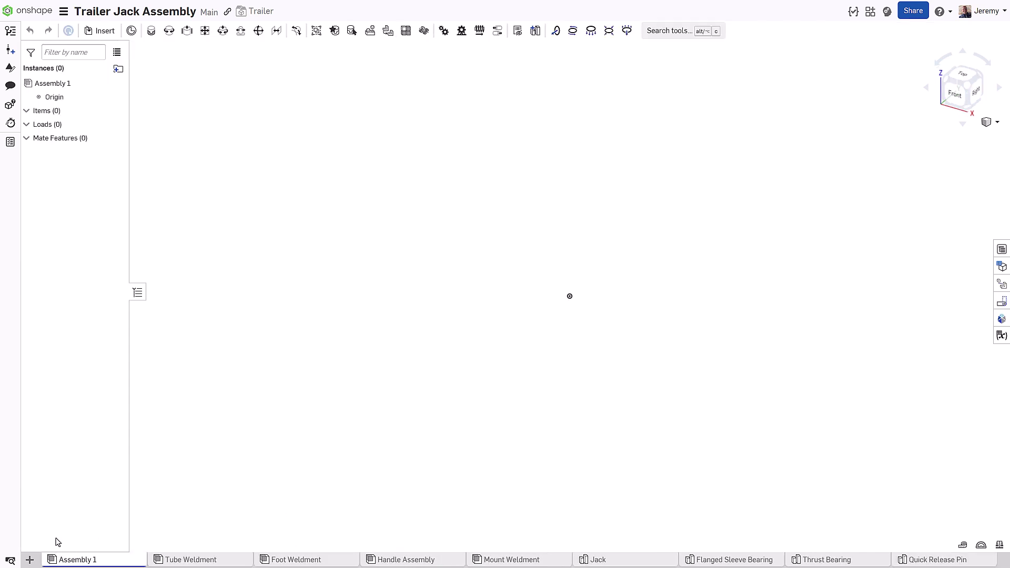
right_click(101, 563)
left_click(106, 436)
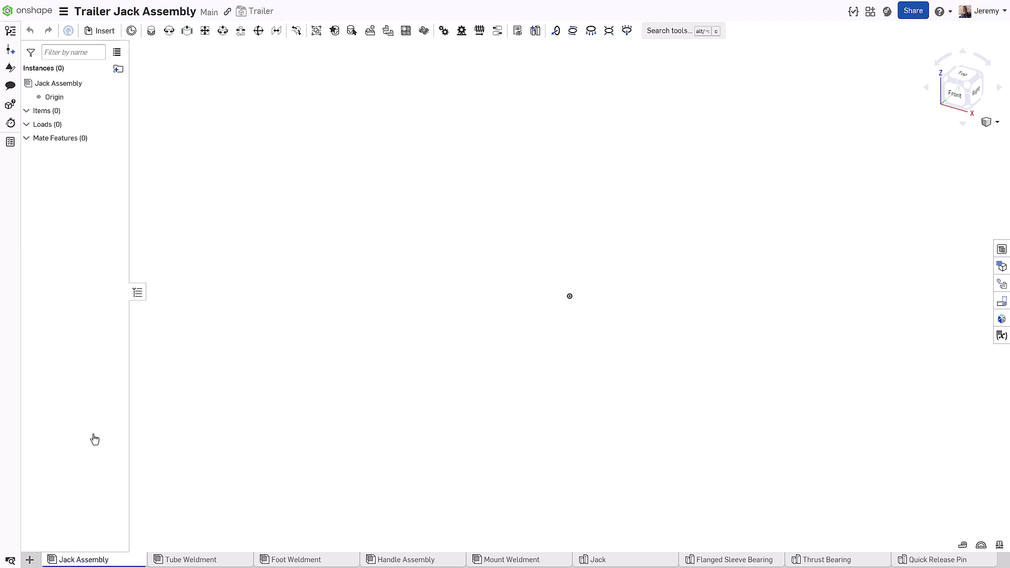
- Insert Tube Weldment, Mount Weldment, Handle Assembly and Foot Weldment from the document's assemblies
key("s")
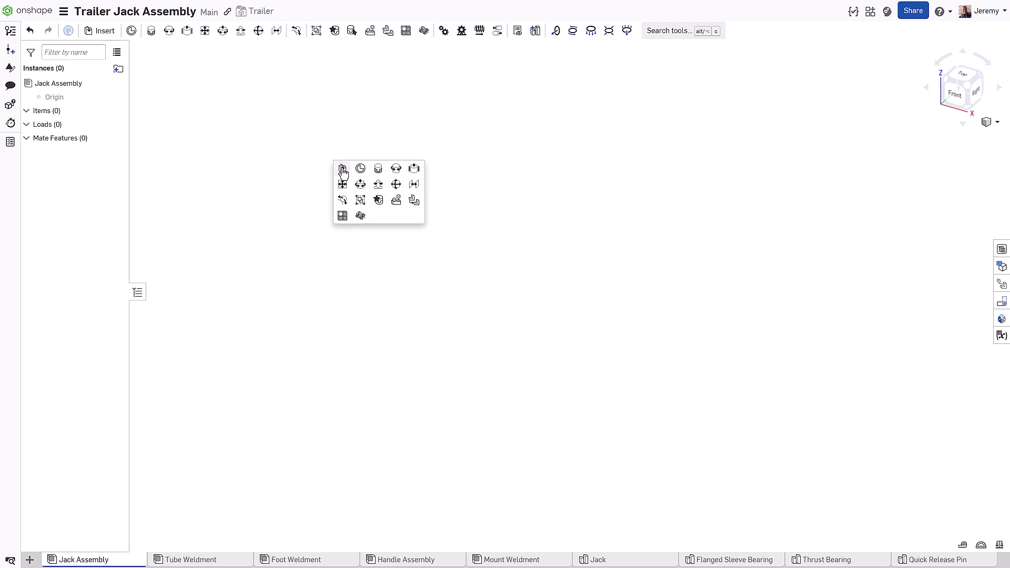
left_click(342, 170)
left_click(257, 116)
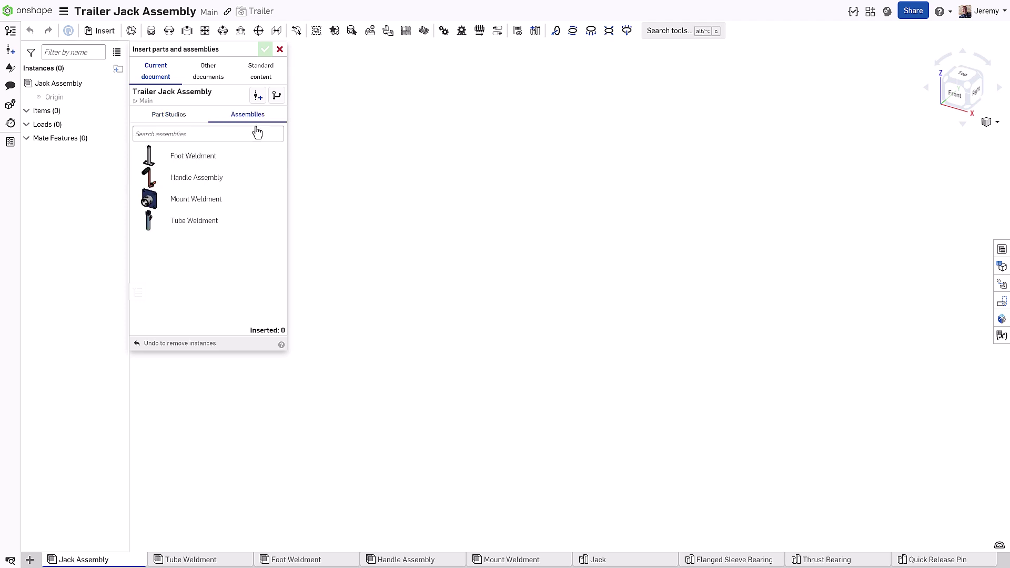
left_click(203, 221)
left_click(208, 205)
left_click(209, 179)
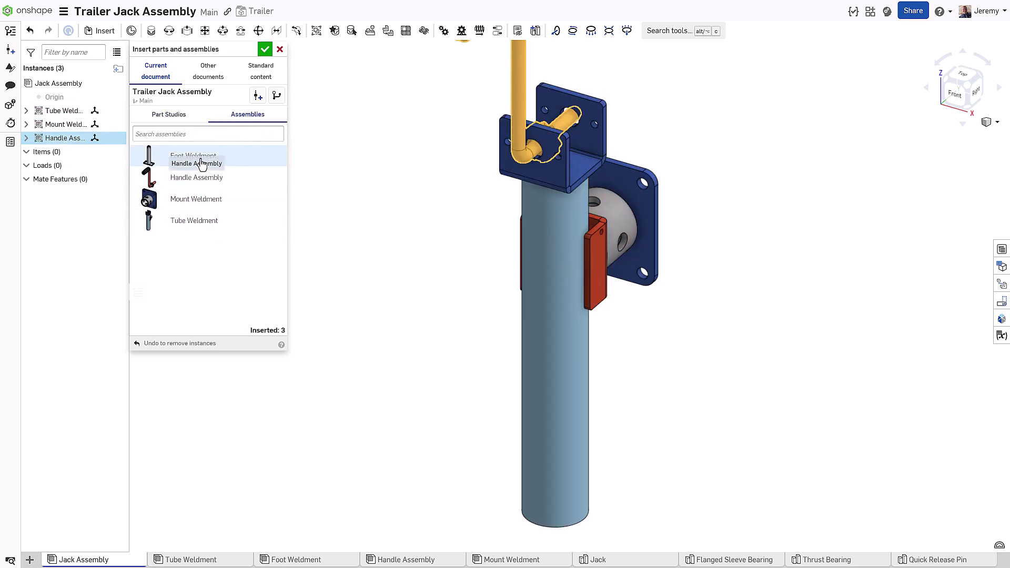
left_click(203, 157)
- Insert Gear Housing Cover, Jack Gear, Jack Gear Pin and Jack Screw Shaft from the Jack part studio
left_click(180, 124)
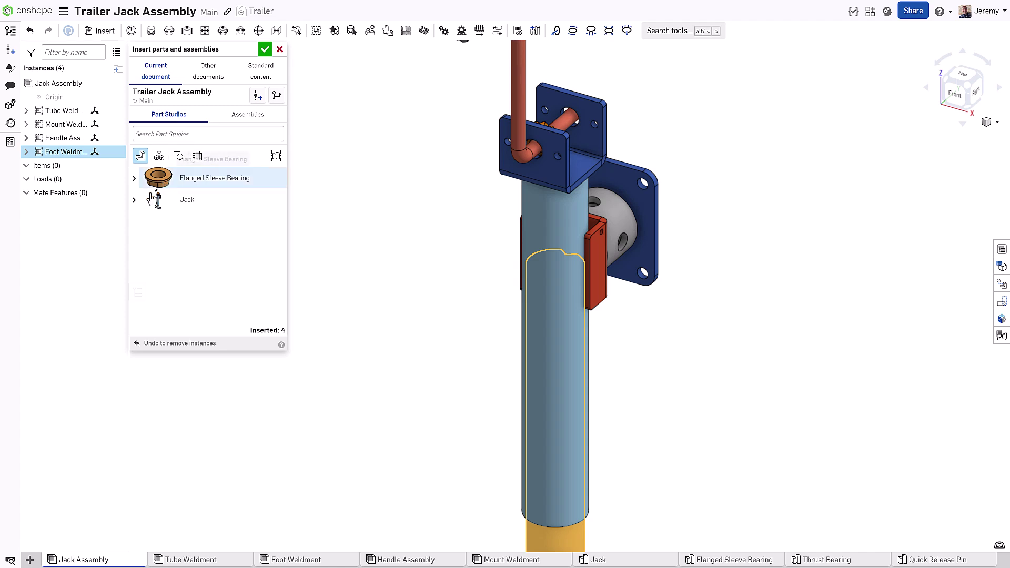
left_click(135, 201)
left_click(207, 242)
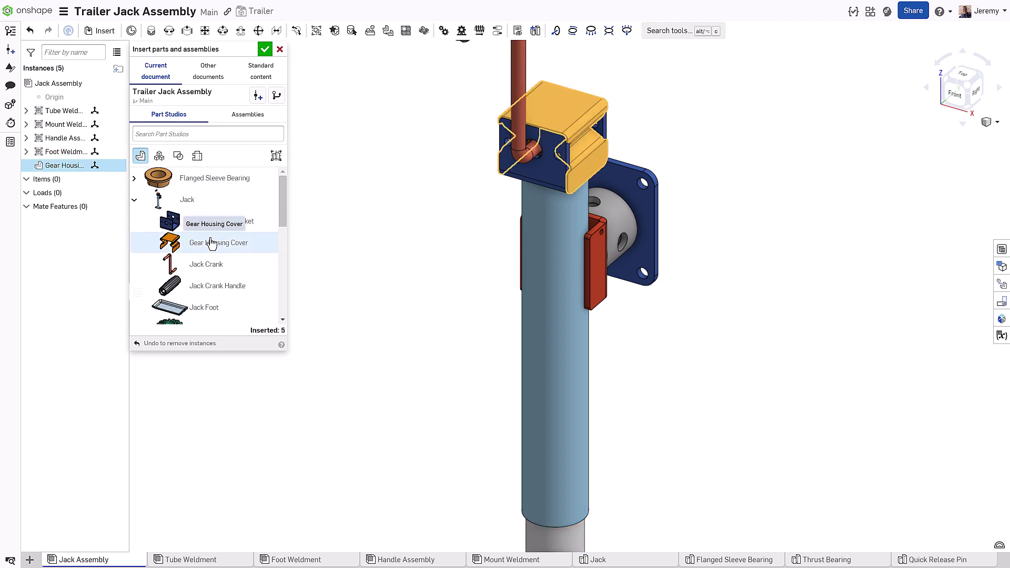
scroll(206, 237, "down", 2)
left_click(205, 226)
left_click(206, 245)
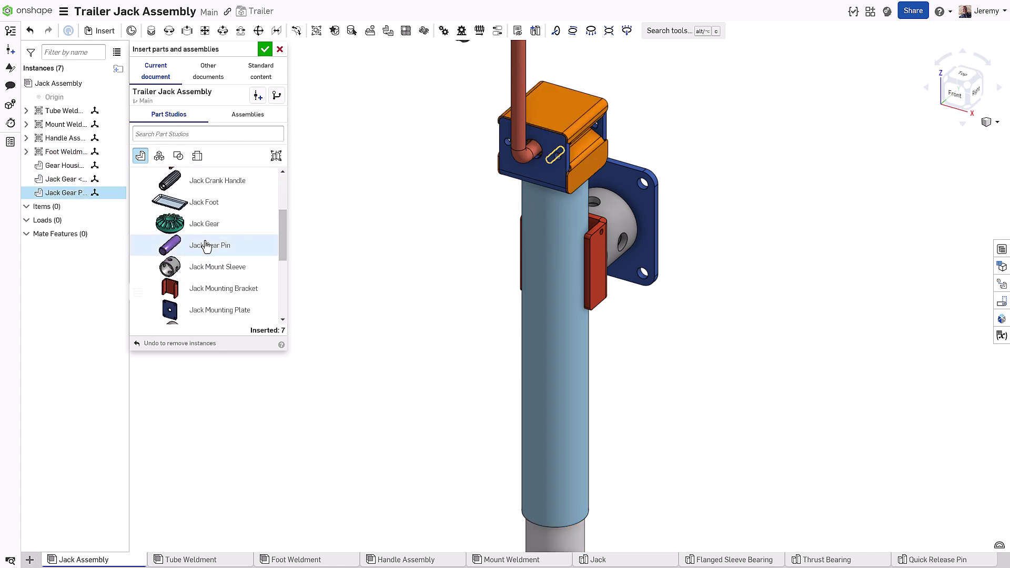
scroll(206, 245, "down", 3)
left_click(213, 270)
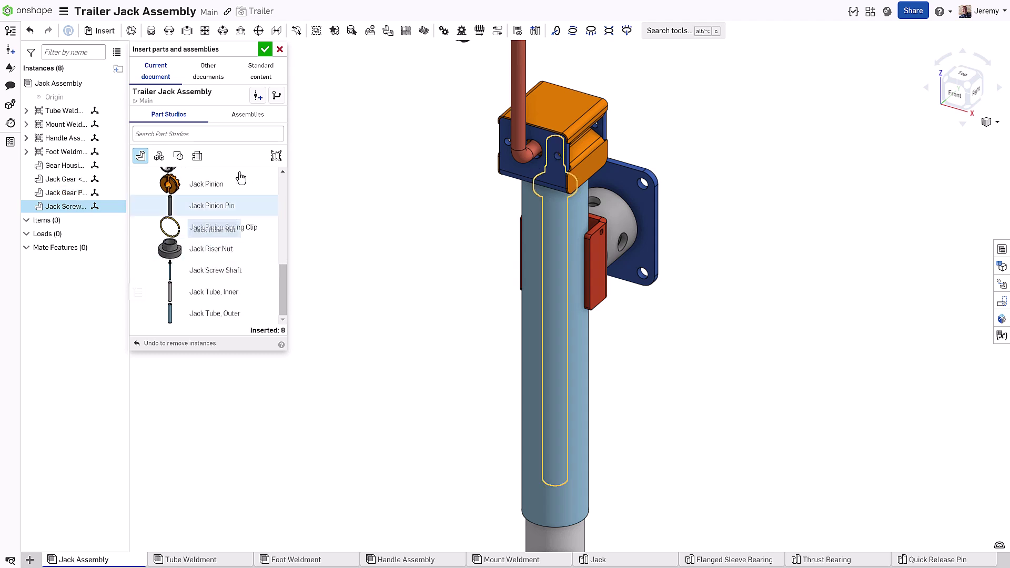
left_click(264, 49)
key("shift+7")
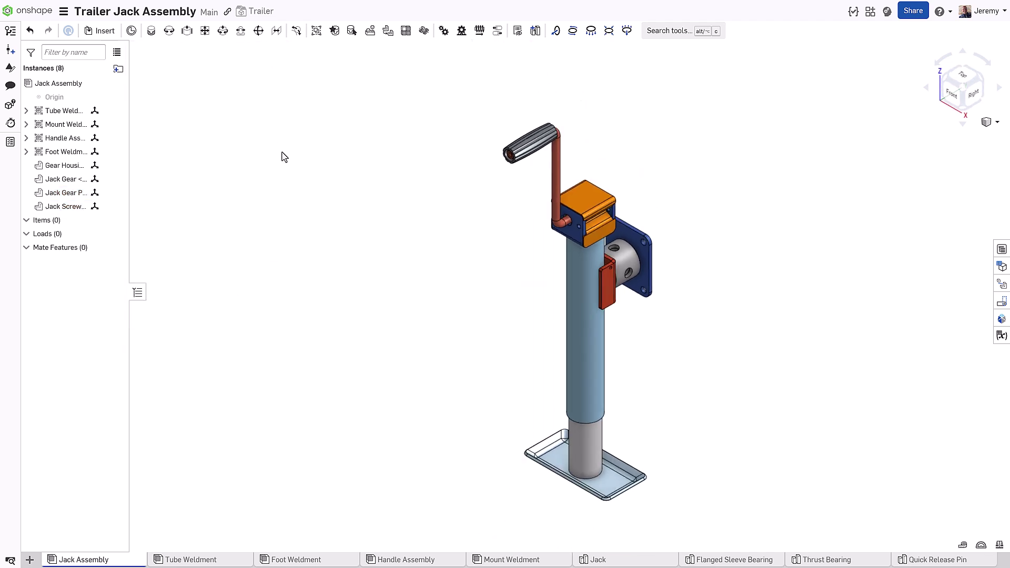
- Fix Tube Weldment and group it with Mount Weldment and Gear Housing Cover
right_click(578, 286)
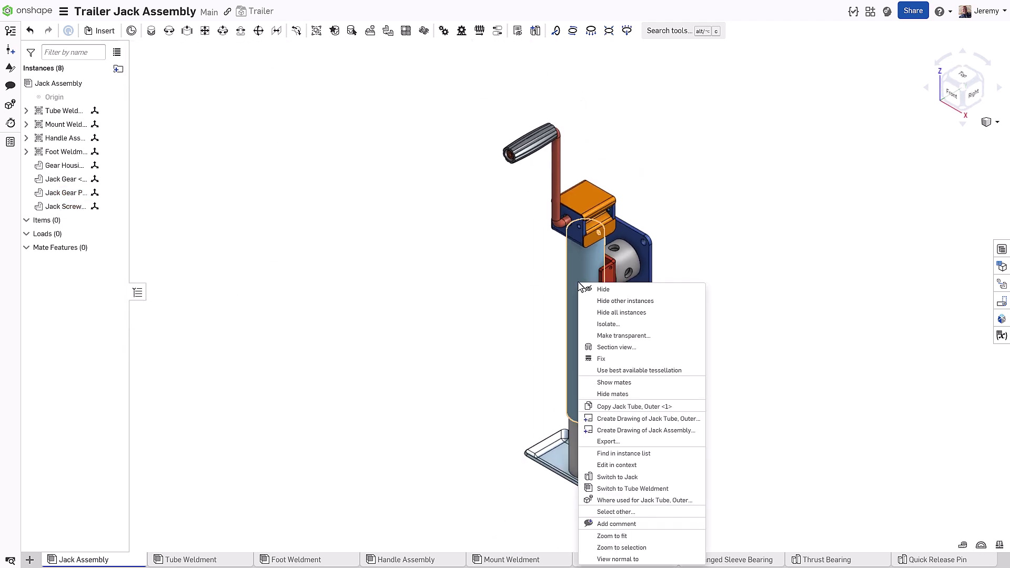
left_click(605, 362)
key("s")
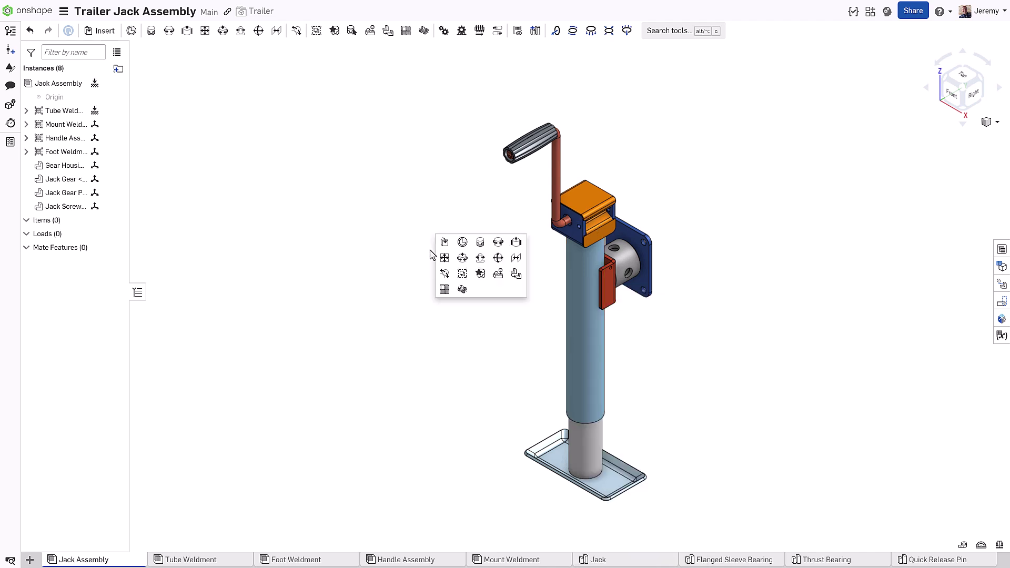
left_click(459, 271)
left_click(588, 290)
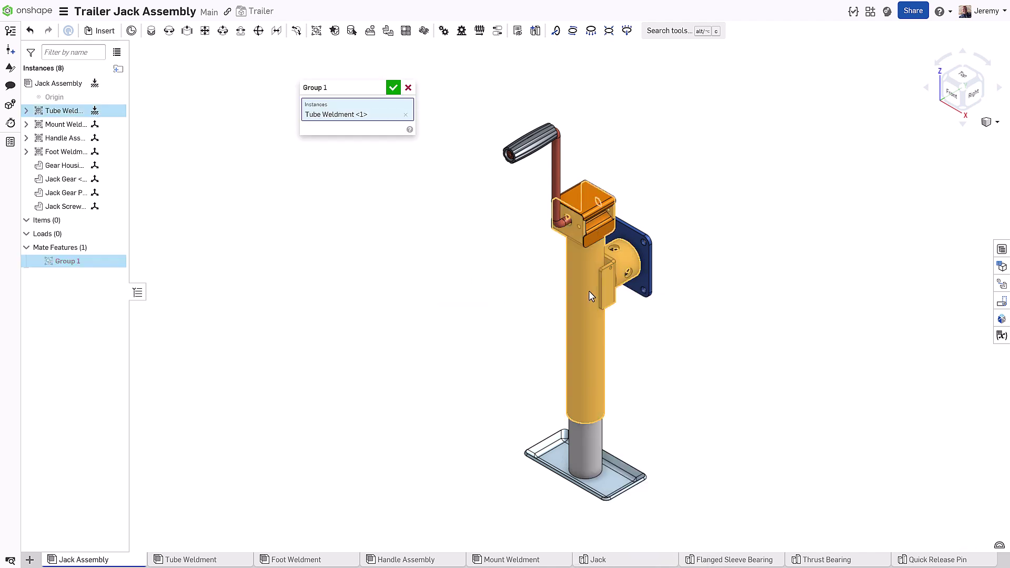
left_click(636, 246)
left_click(594, 208)
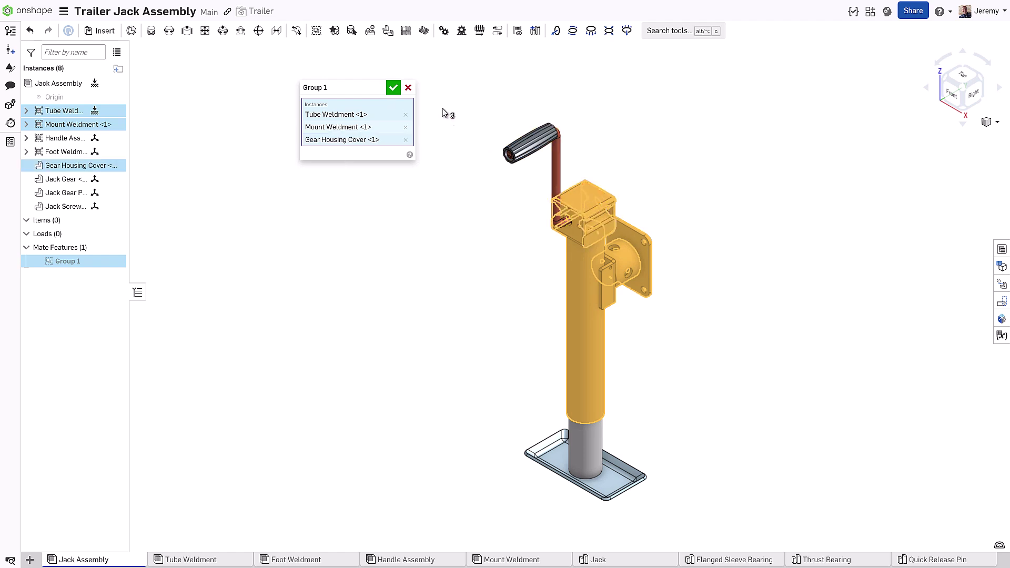
left_click(392, 88)
- Group Jack Screw Shaft, Jack Gear and Jack Gear Pin together as Group 2
left_click_drag(519, 177, 666, 264)
key("s")
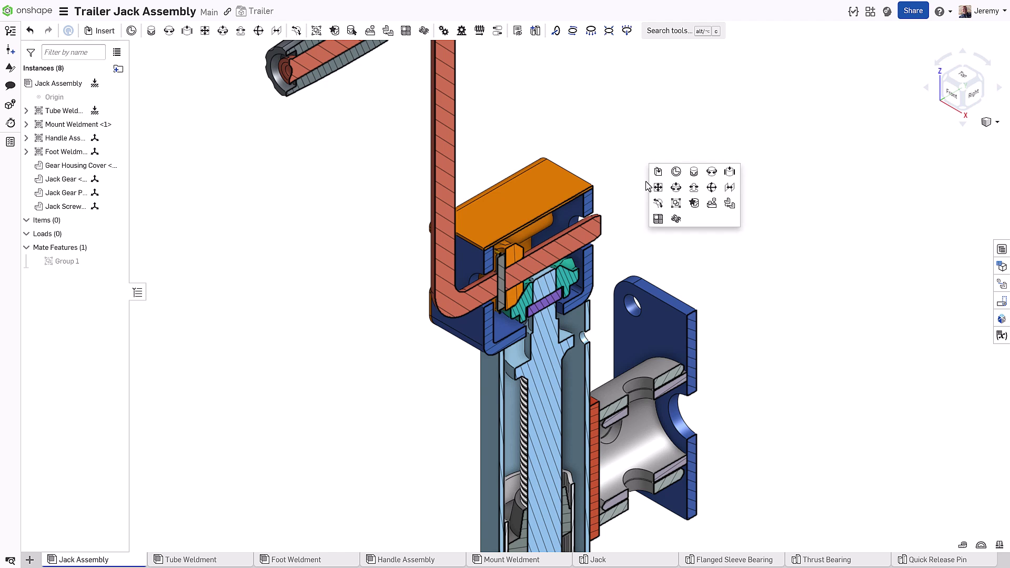
left_click(676, 203)
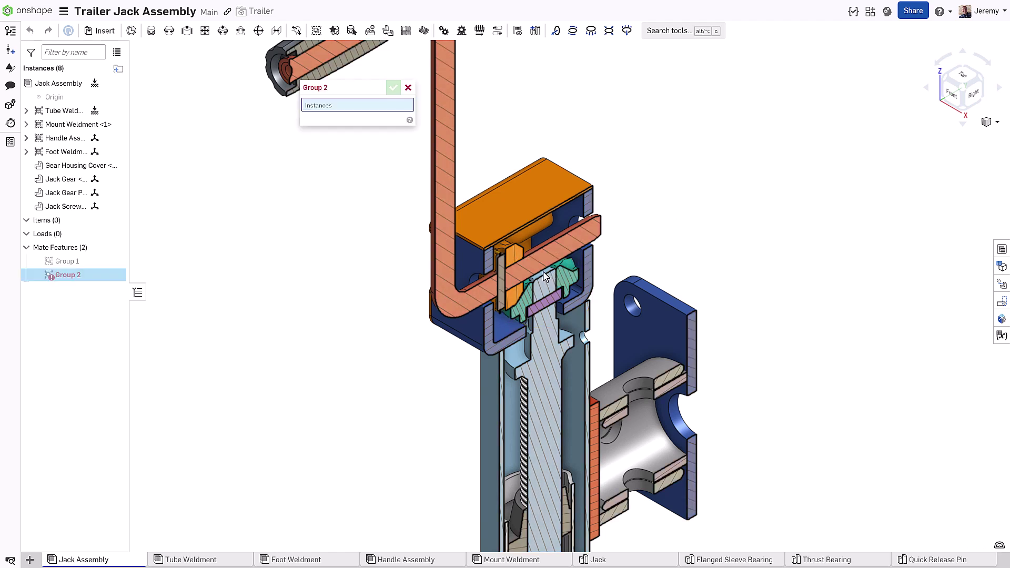
left_click(528, 282)
left_click(530, 301)
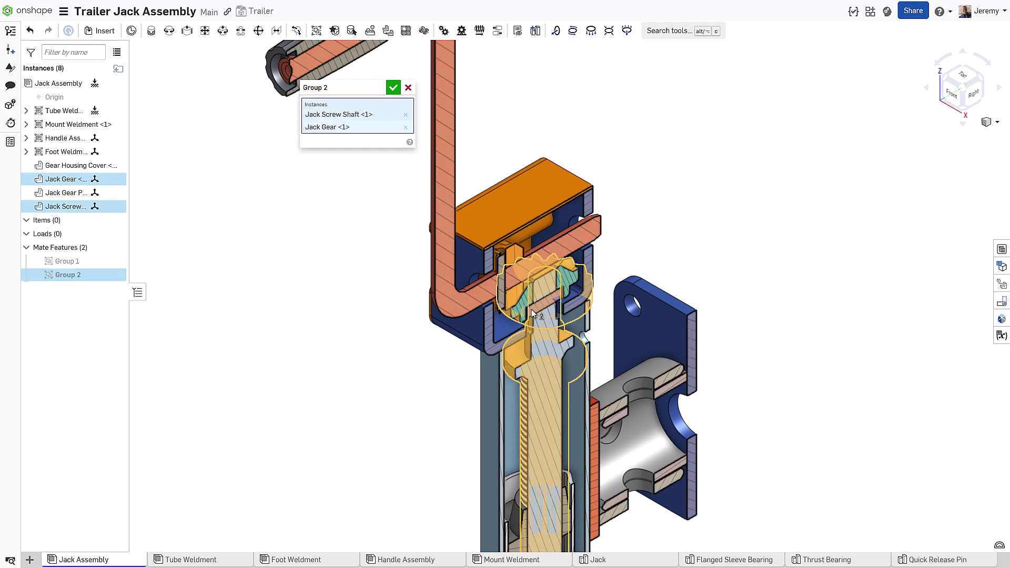
left_click(541, 306)
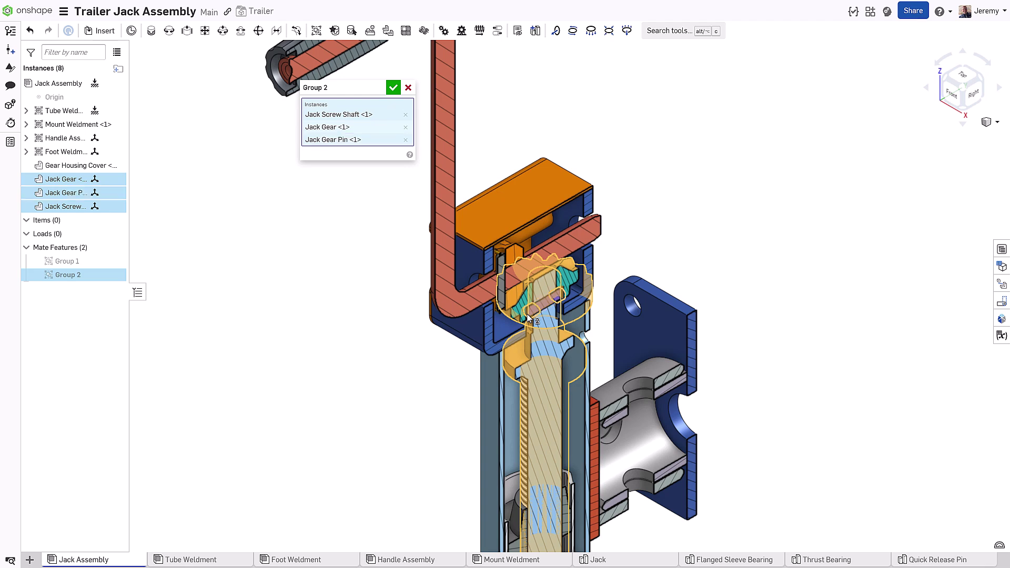
left_click(394, 88)
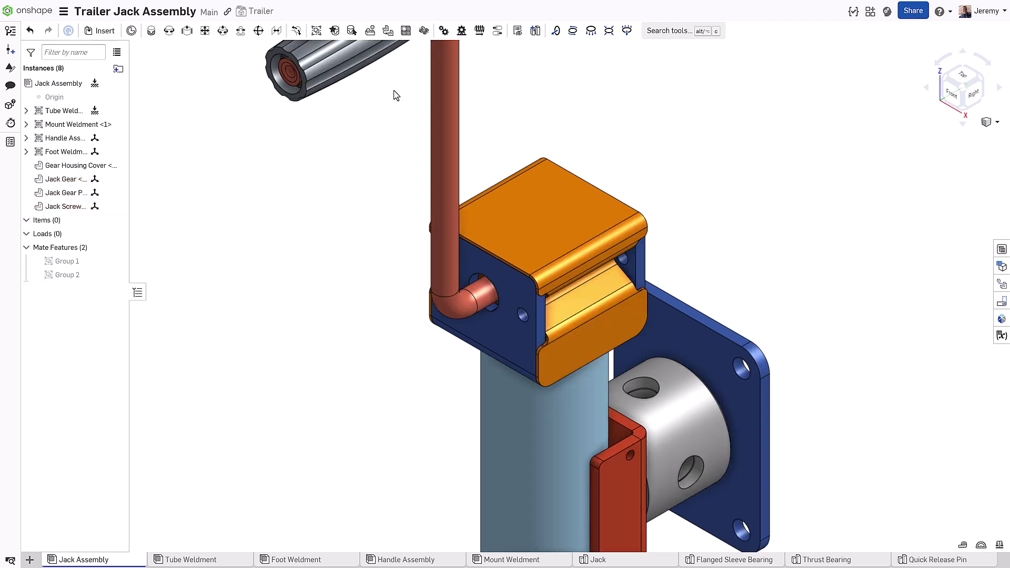
- Hide the cover and gear parts, zoom onto the blue bracket, and bring up the Insert window
right_click(93, 111)
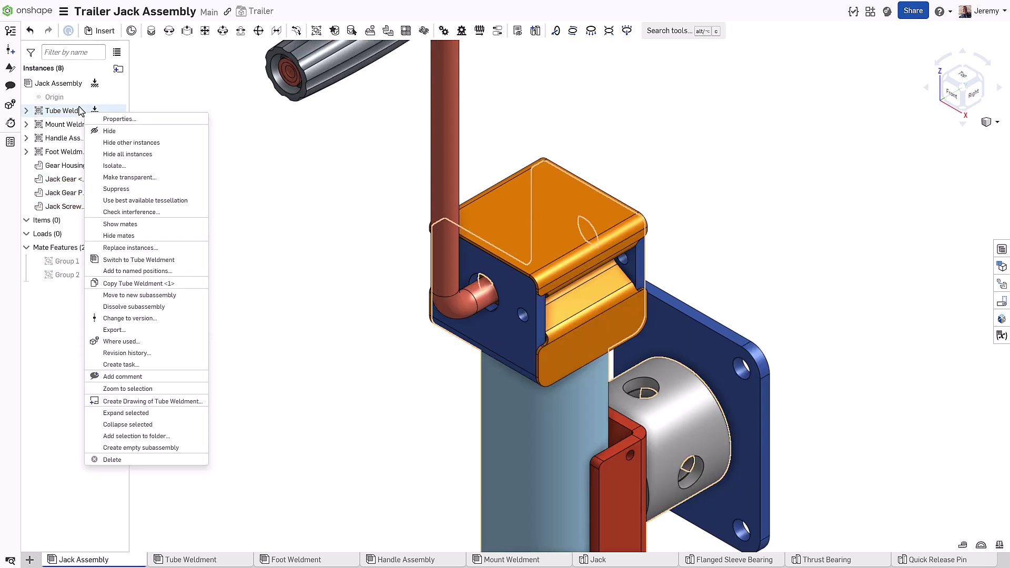
left_click(108, 129)
right_click_drag(415, 283, 342, 282)
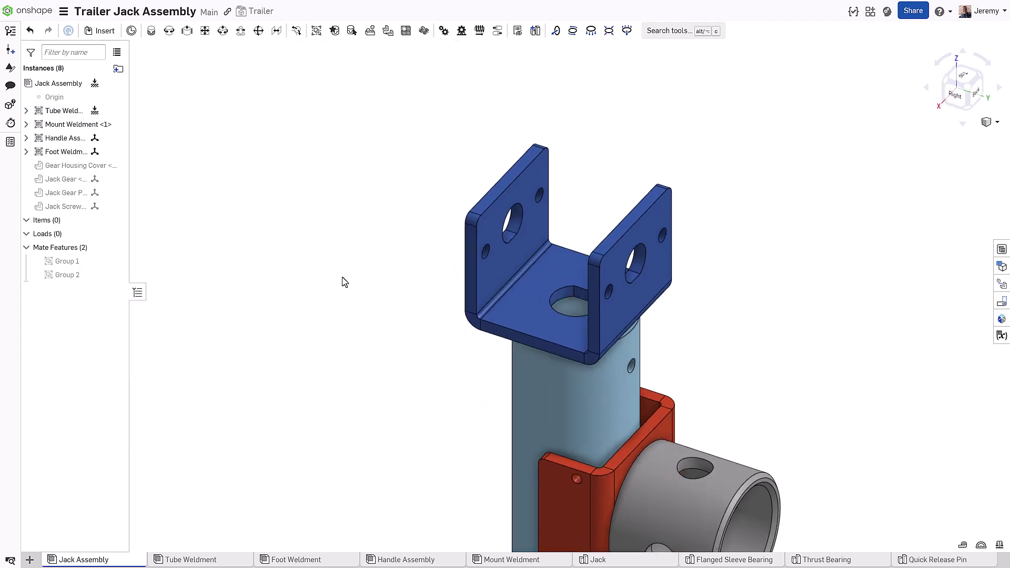
key("w")
left_click_drag(408, 120, 711, 354)
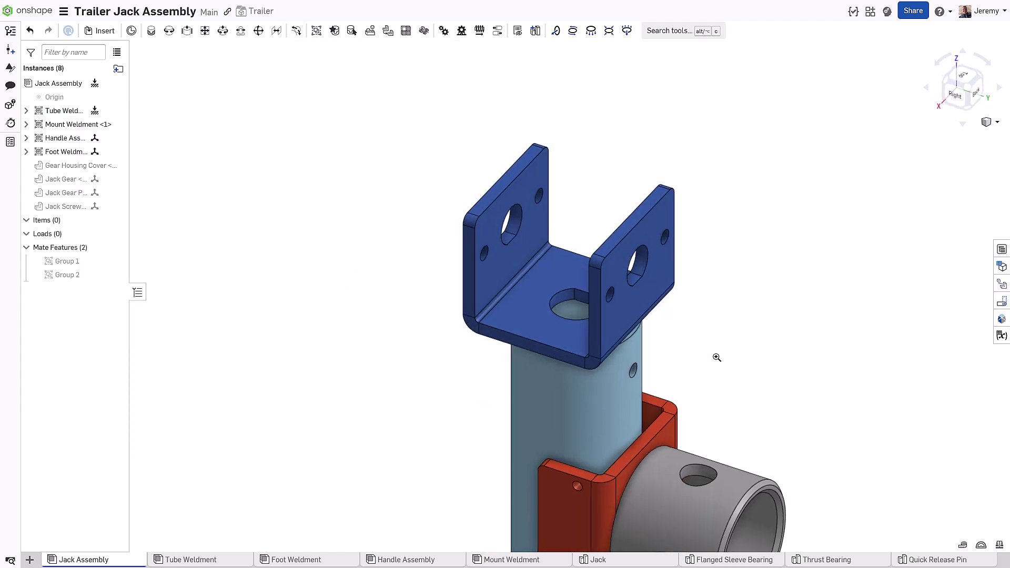
key("s")
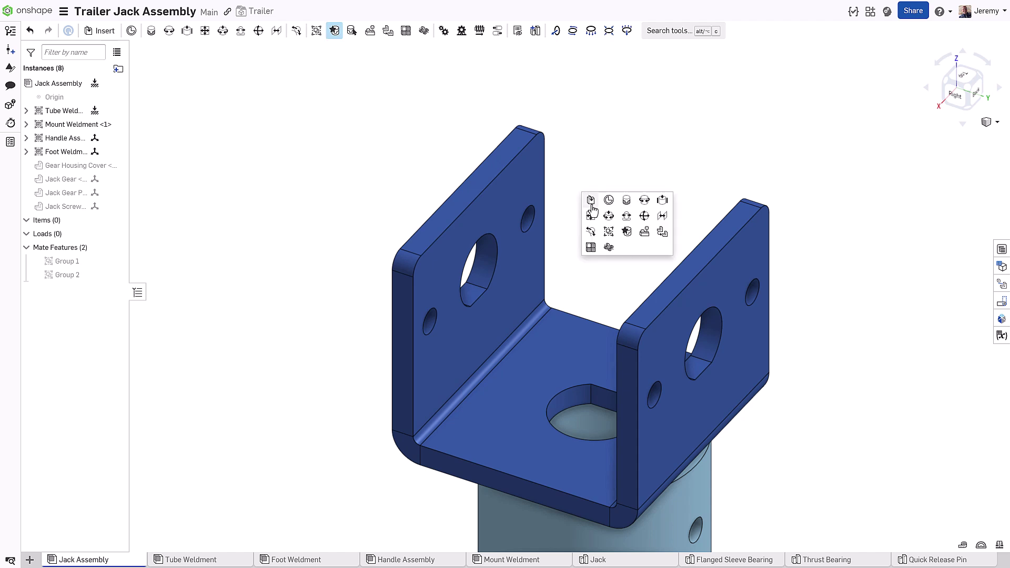
left_click(591, 204)
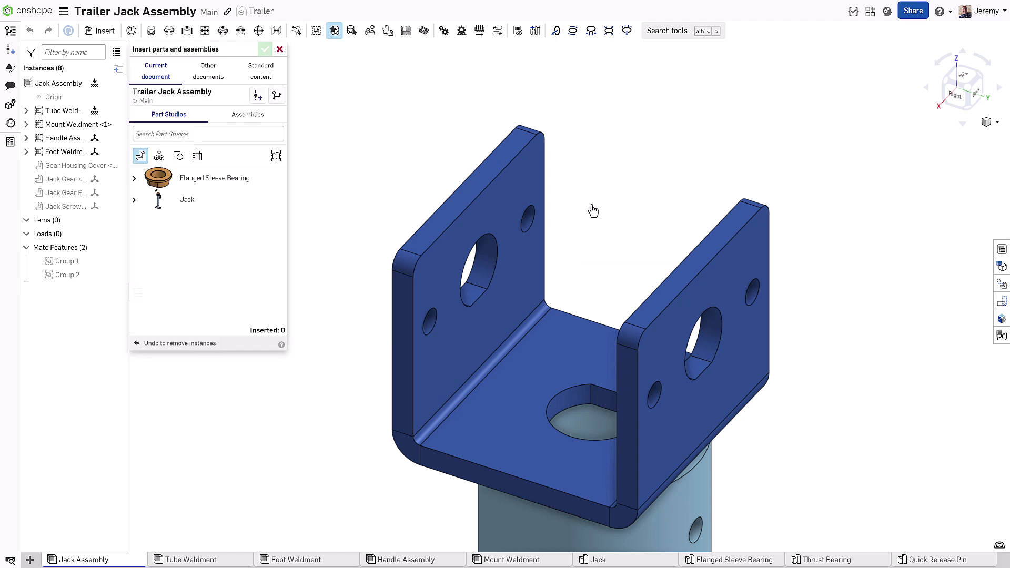
- Seat two Ø13mm Flanged Sleeve Bearings in the bracket's two plate holes
left_click(134, 178)
left_click(204, 214)
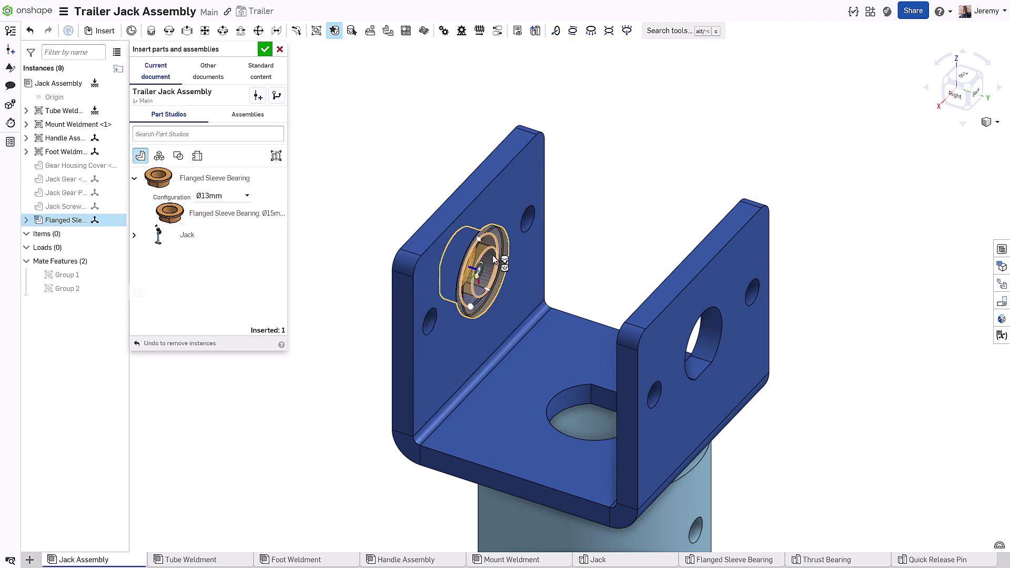
left_click(492, 254)
right_click_drag(493, 255, 589, 255)
left_click(232, 214)
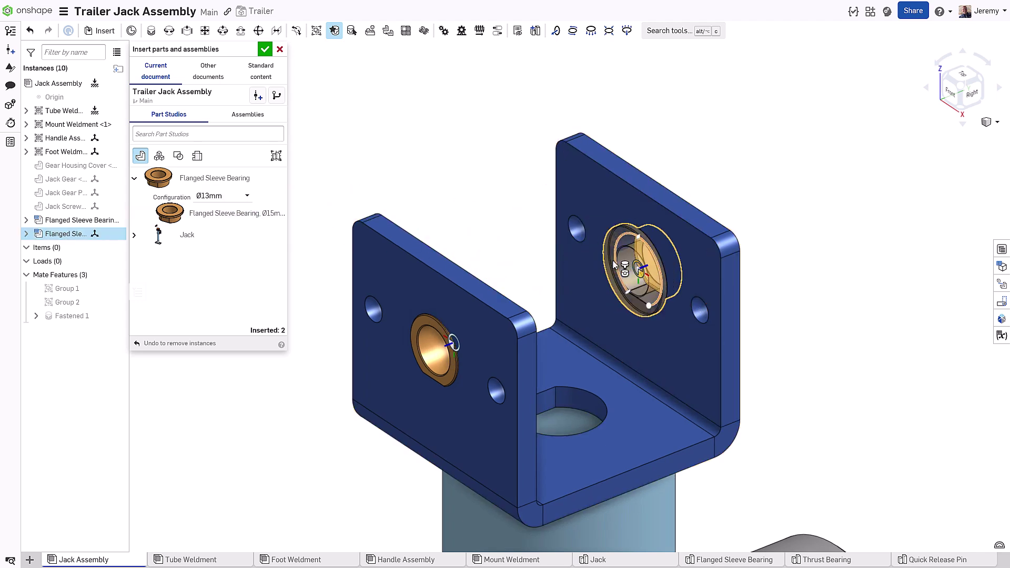
left_click(614, 264)
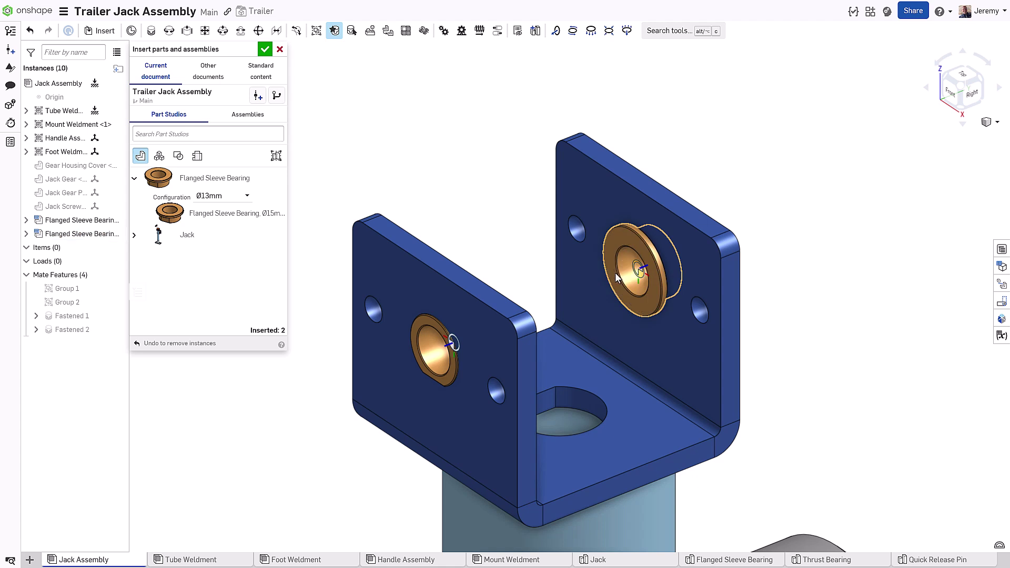
- Seat a Ø15mm Flanged Sleeve Bearing in the bracket's centre hole
right_click_drag(673, 399, 658, 401)
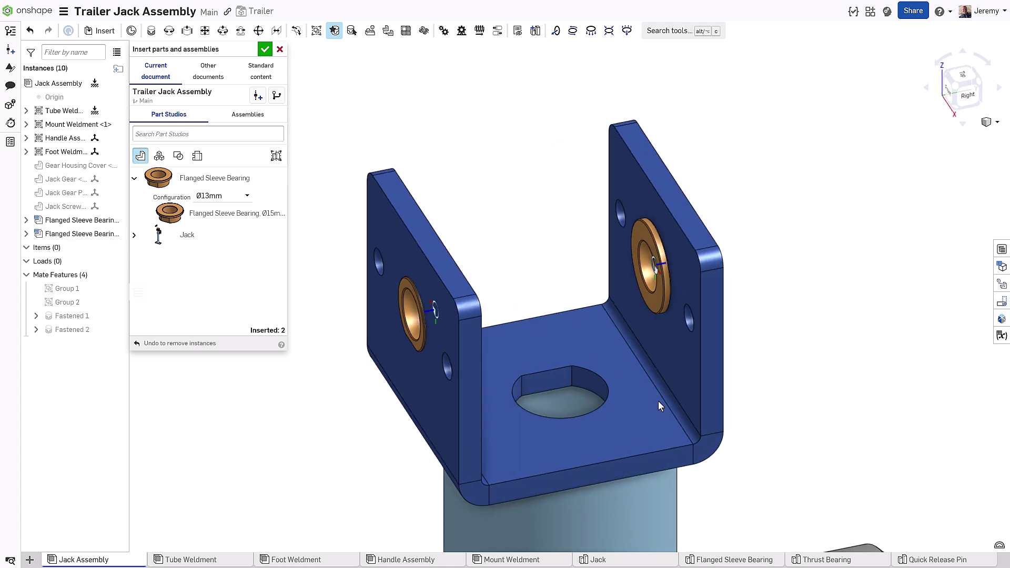
left_click(229, 197)
left_click(224, 227)
left_click(225, 216)
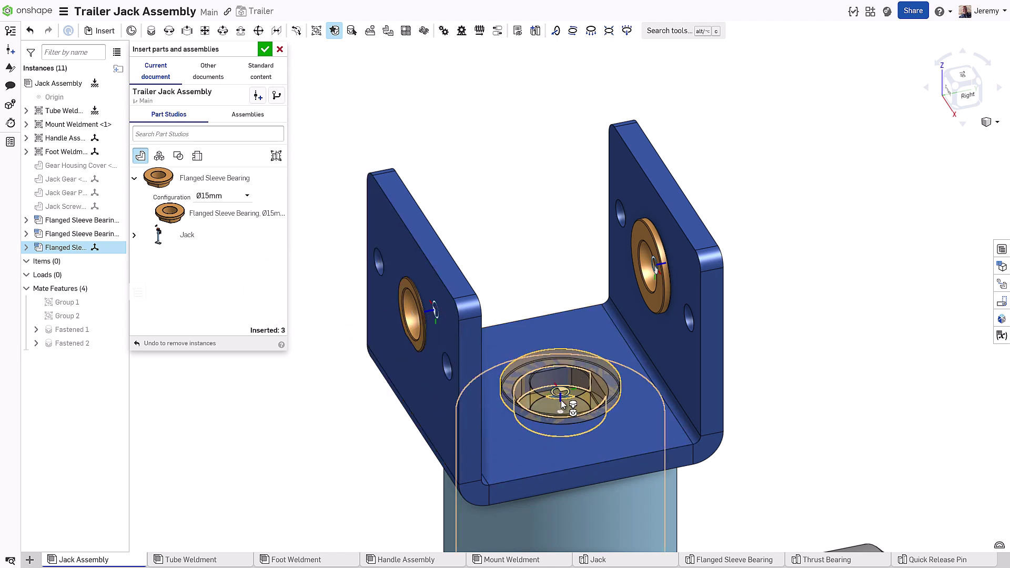
left_click(561, 401)
- Fasten the Jack Thrust Bearing under the bracket's centre hole
scroll(560, 402, "down", 3)
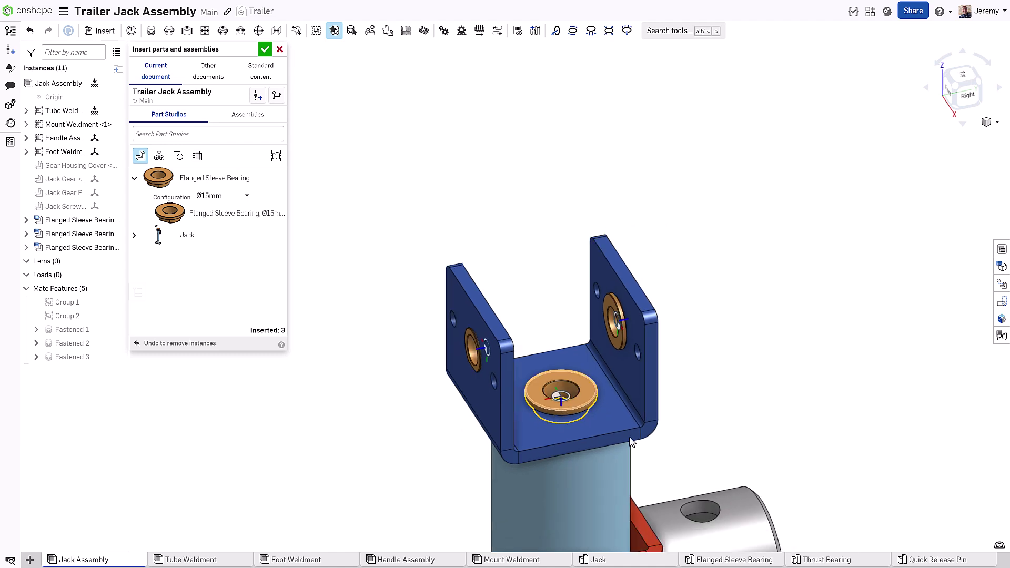
middle_click_drag(701, 435, 710, 318)
key("y")
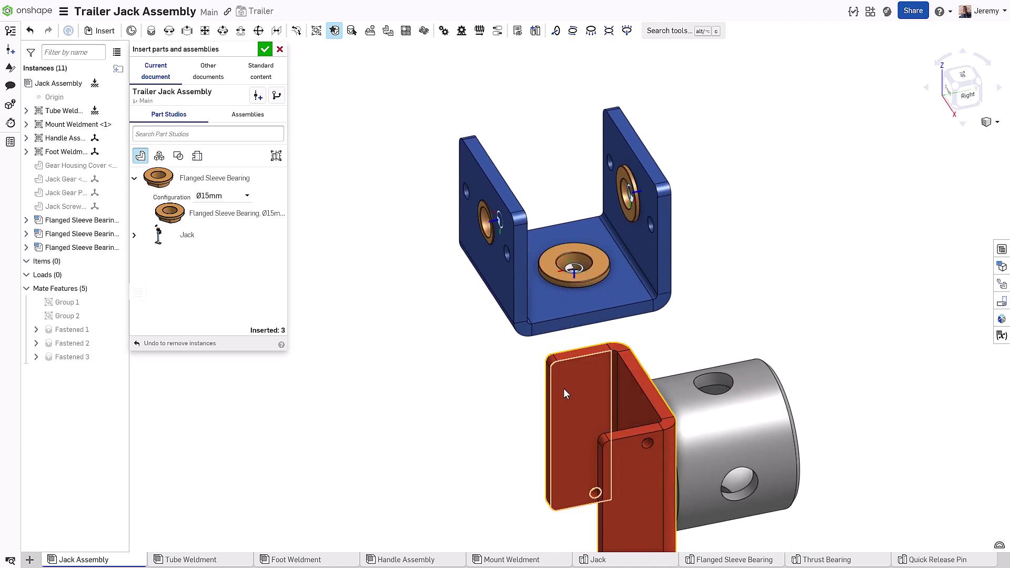
right_click_drag(563, 388, 514, 324)
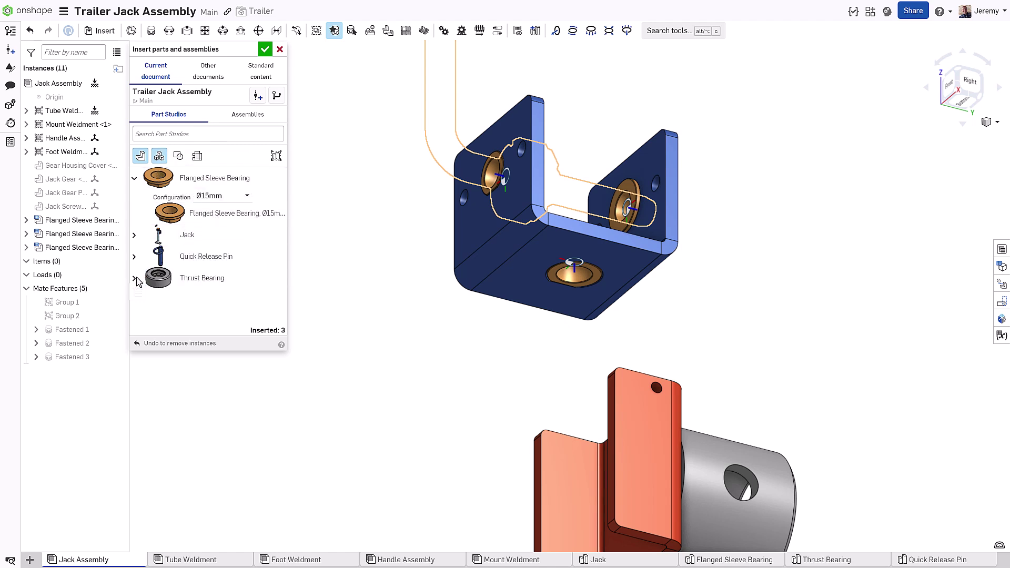
left_click(169, 299)
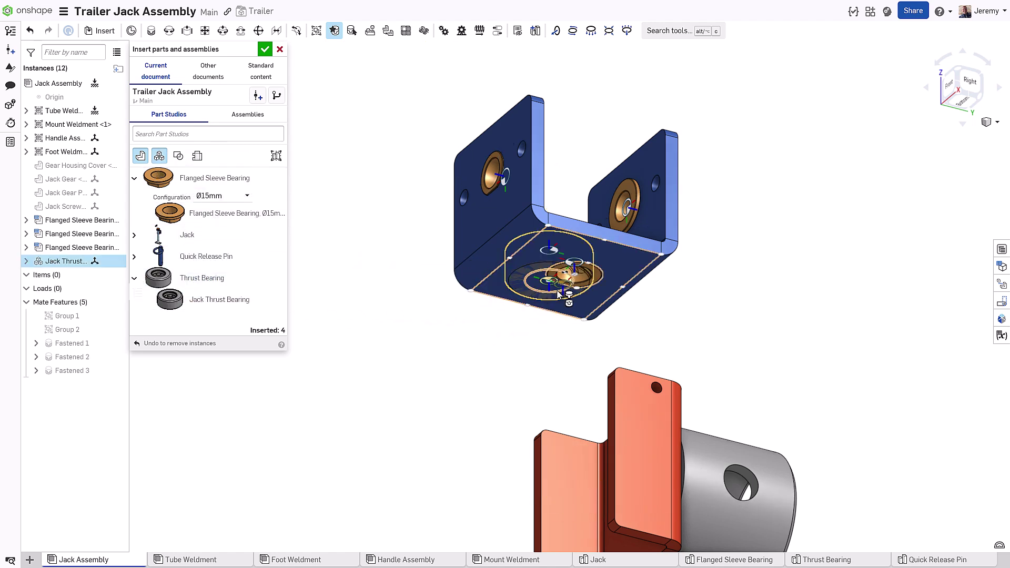
left_click(577, 279)
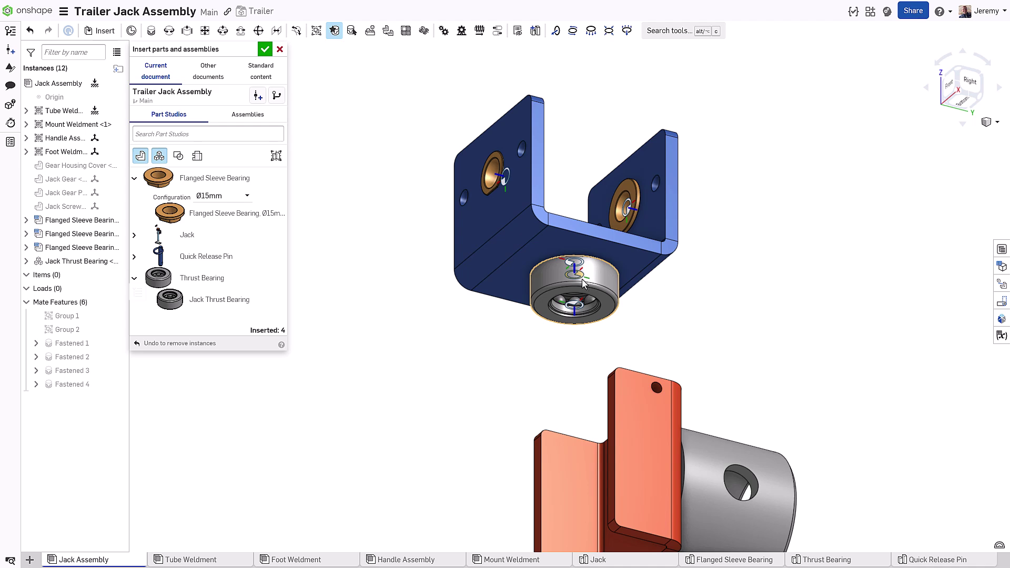
- Show all hidden parts and drop a Quick Release Pin beside the assembly
right_click_drag(762, 303, 705, 358)
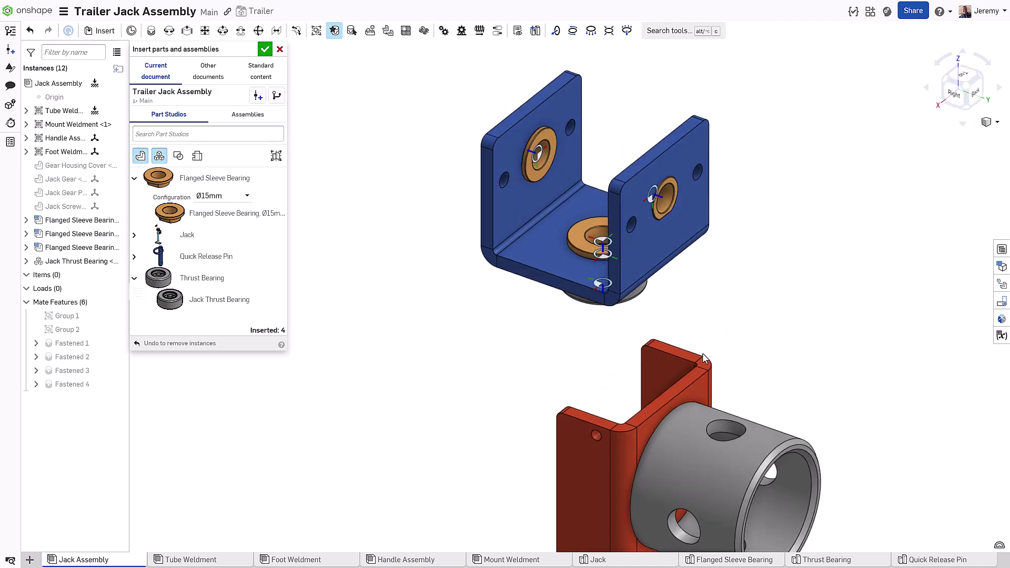
right_click(748, 246)
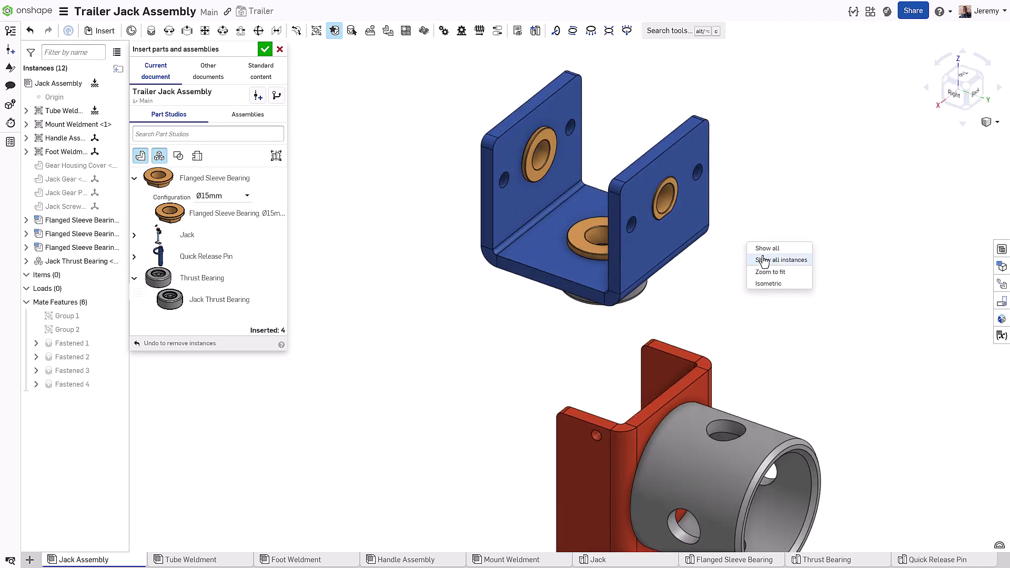
left_click(763, 260)
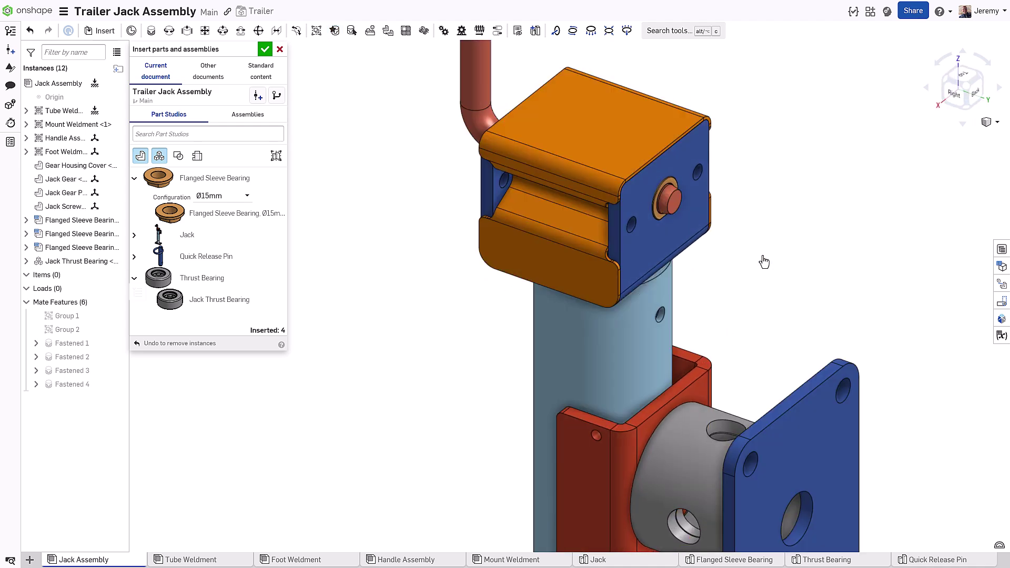
left_click(134, 257)
left_click(216, 277)
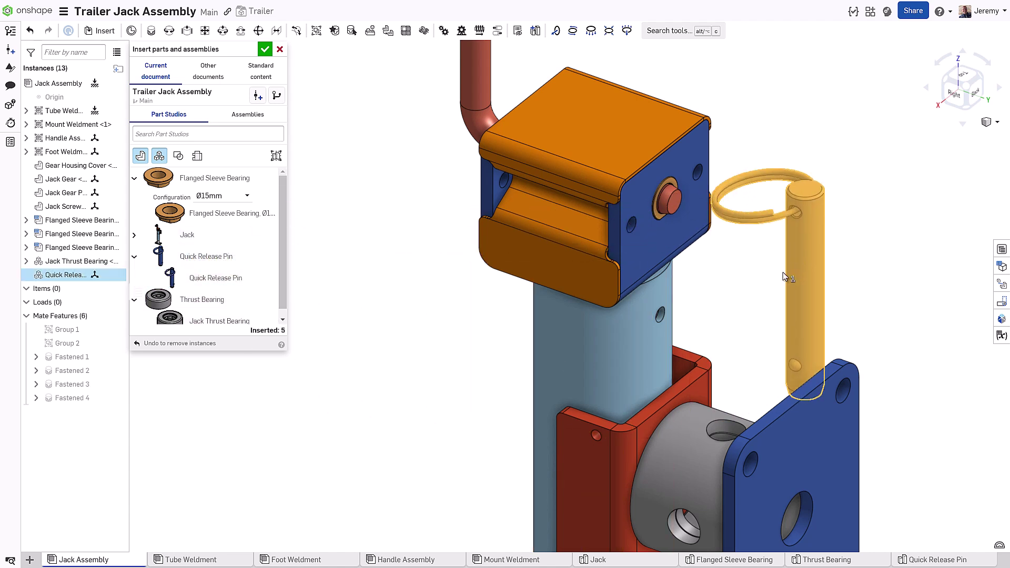
left_click(813, 286)
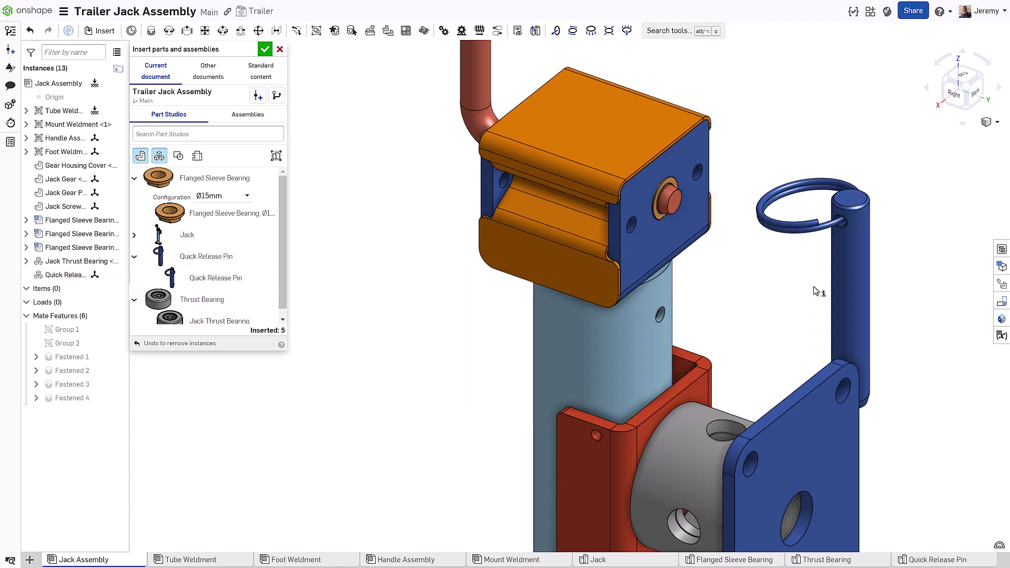
- Find 'grease' in other documents and fasten a Grease Fitting into the jack tube's small hole
left_click(219, 81)
left_click(202, 98)
type("greas")
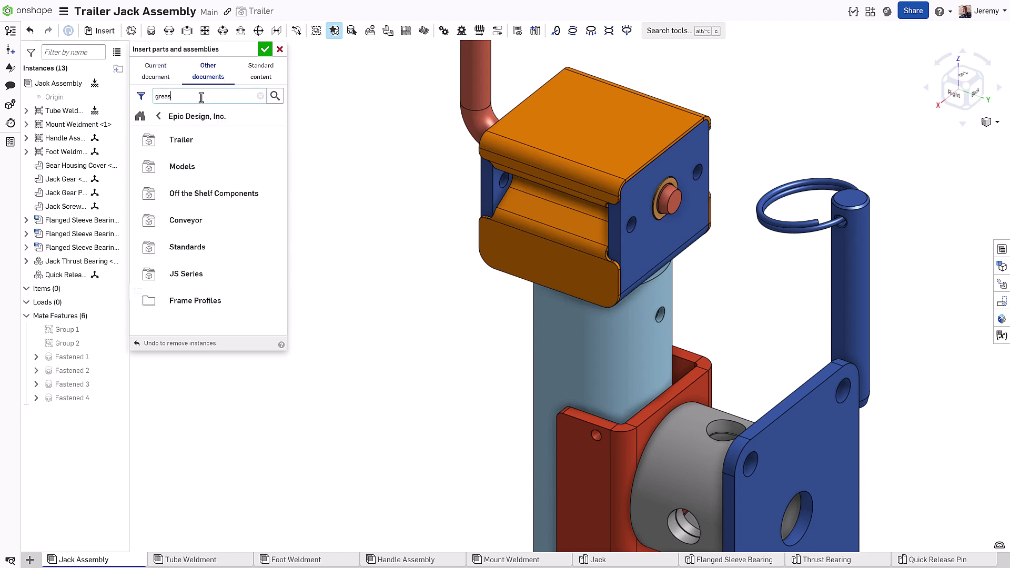
type("e")
left_click(210, 112)
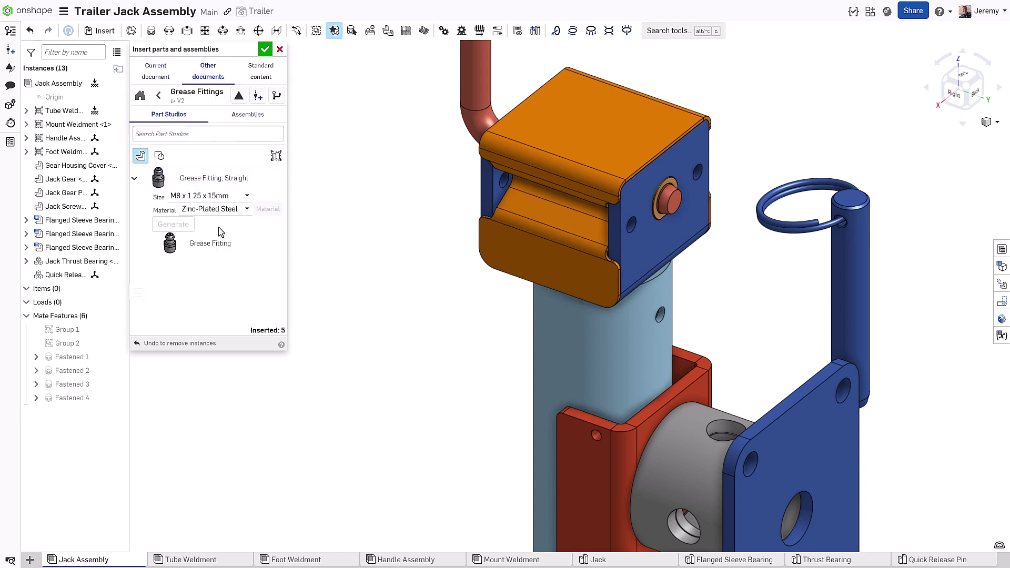
left_click(219, 247)
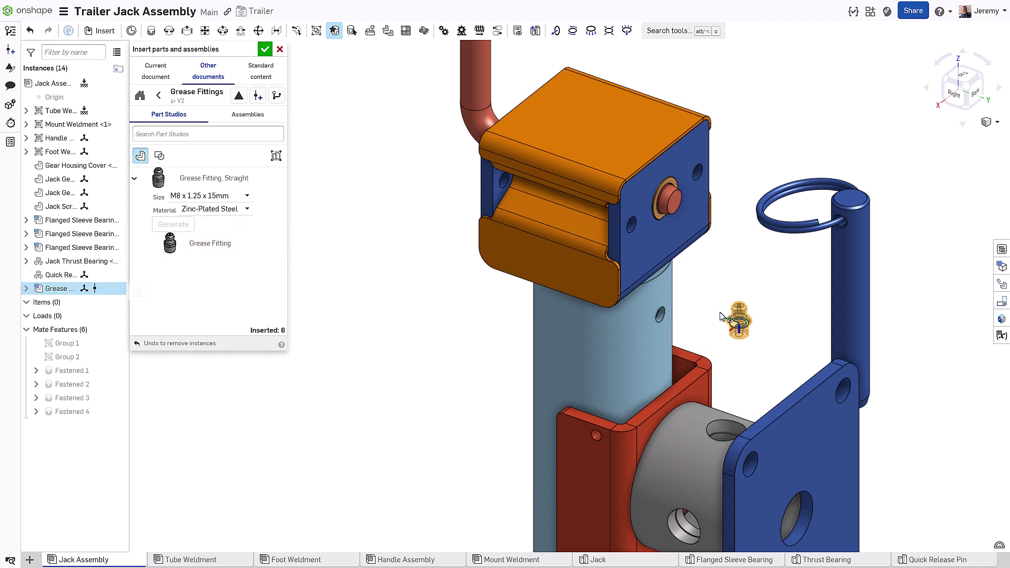
scroll(673, 305, "up", 5)
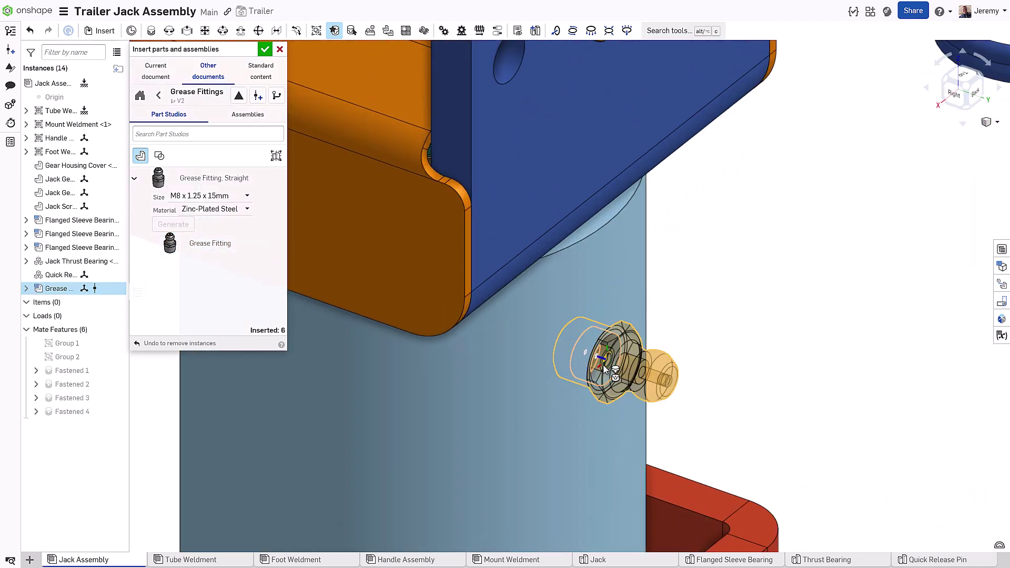
left_click(604, 368)
scroll(606, 369, "down", 5)
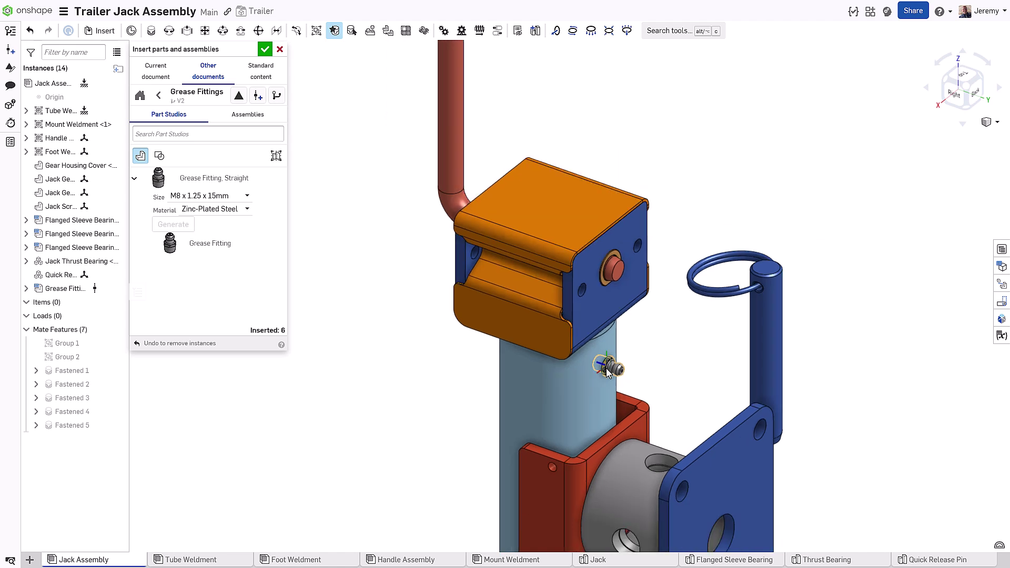
left_click(262, 53)
- Fasten the Quick Release Pin into the bracket's top hole, pointing upward
key("s")
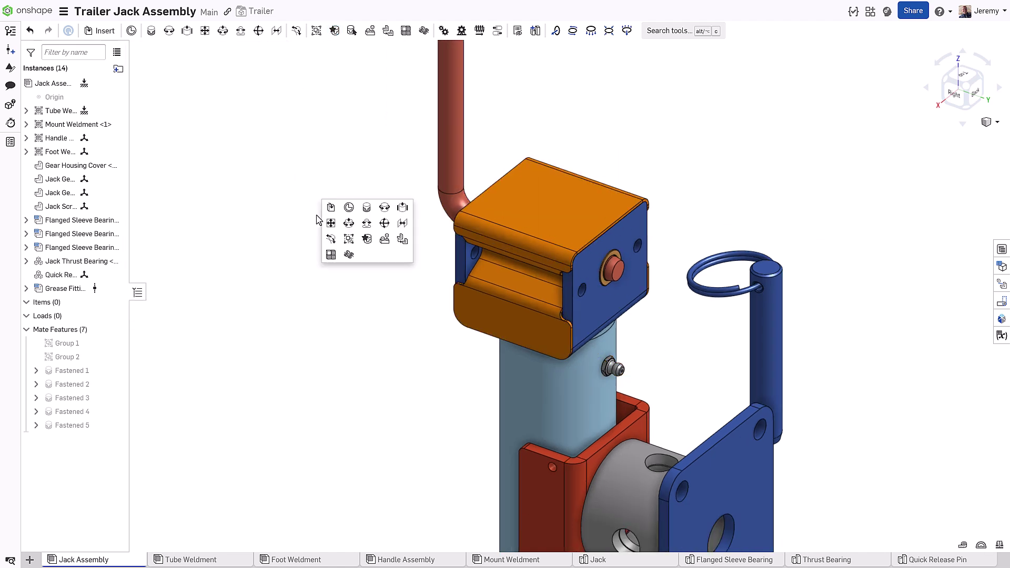
left_click(361, 210)
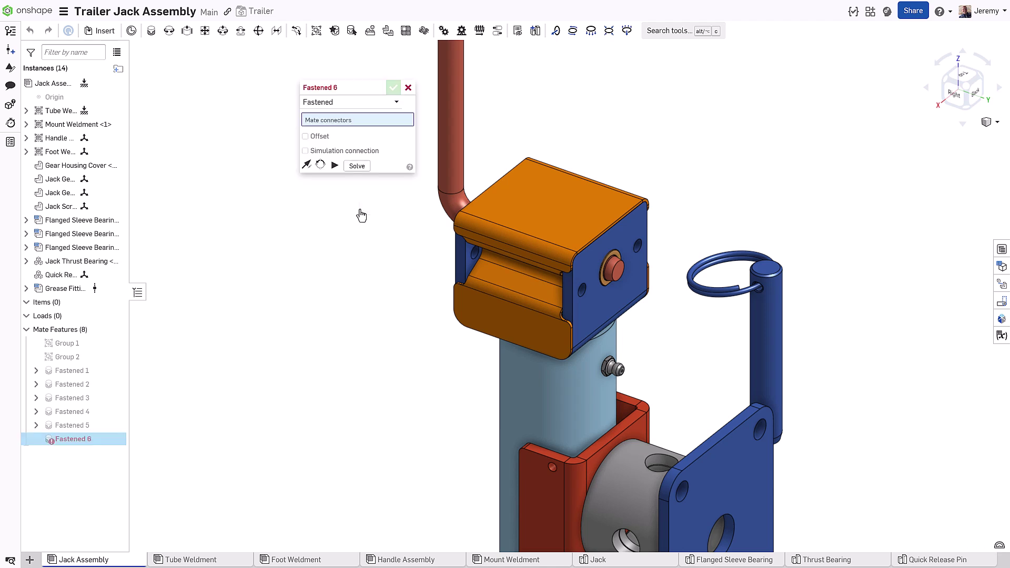
left_click(766, 269)
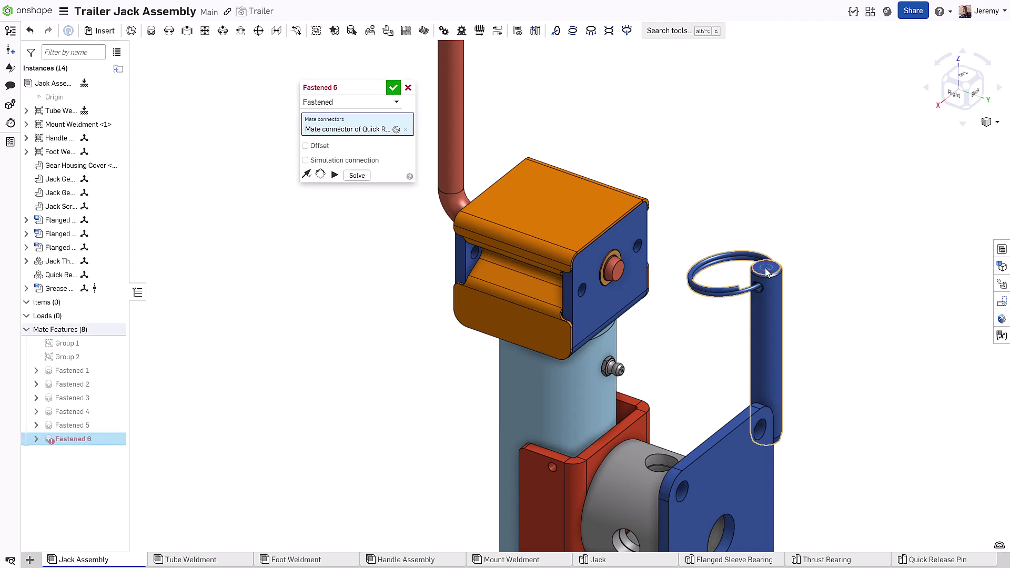
middle_click_drag(699, 403, 706, 294)
scroll(706, 293, "up", 5)
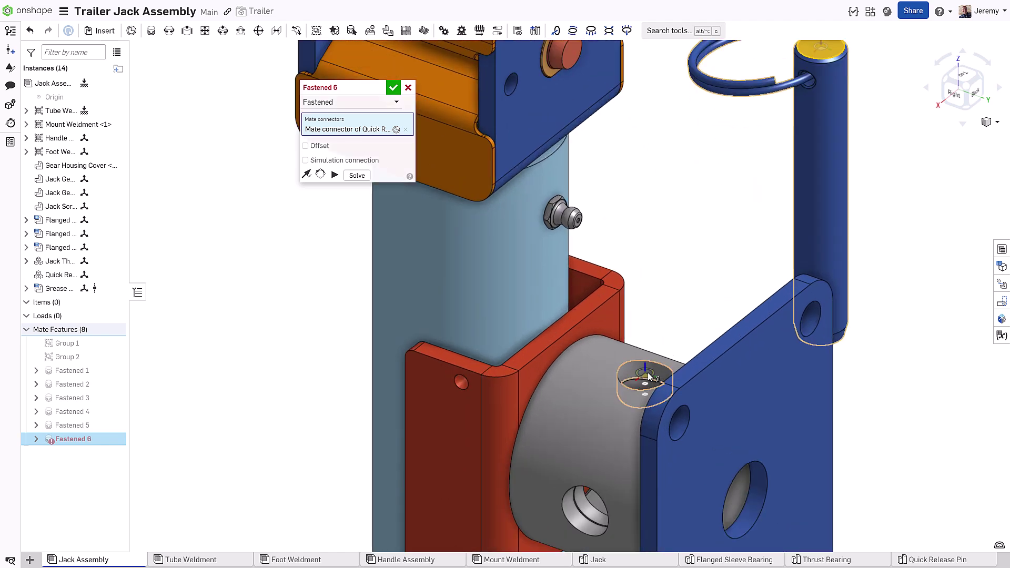
left_click(648, 373)
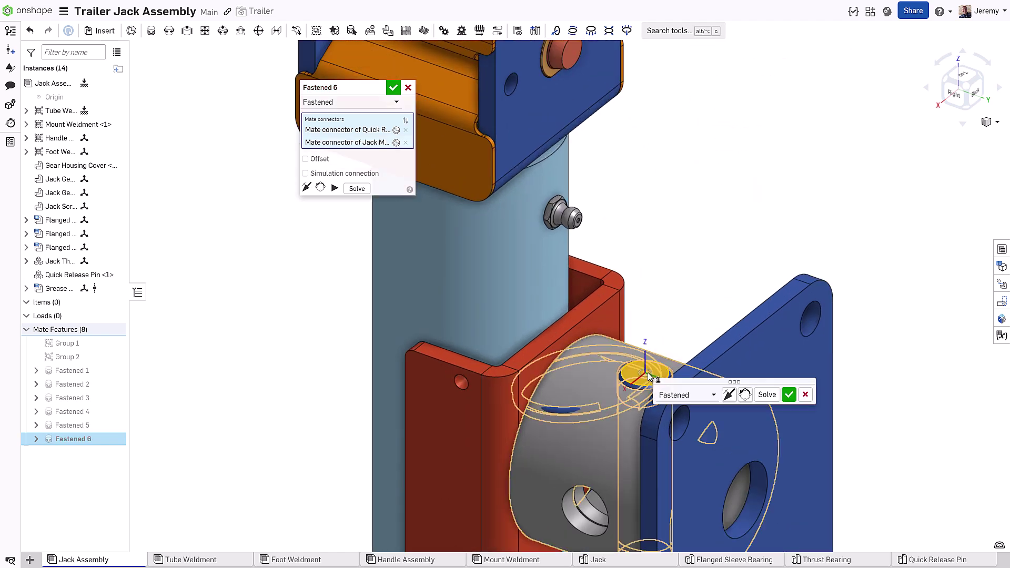
left_click(746, 396)
left_click(727, 398)
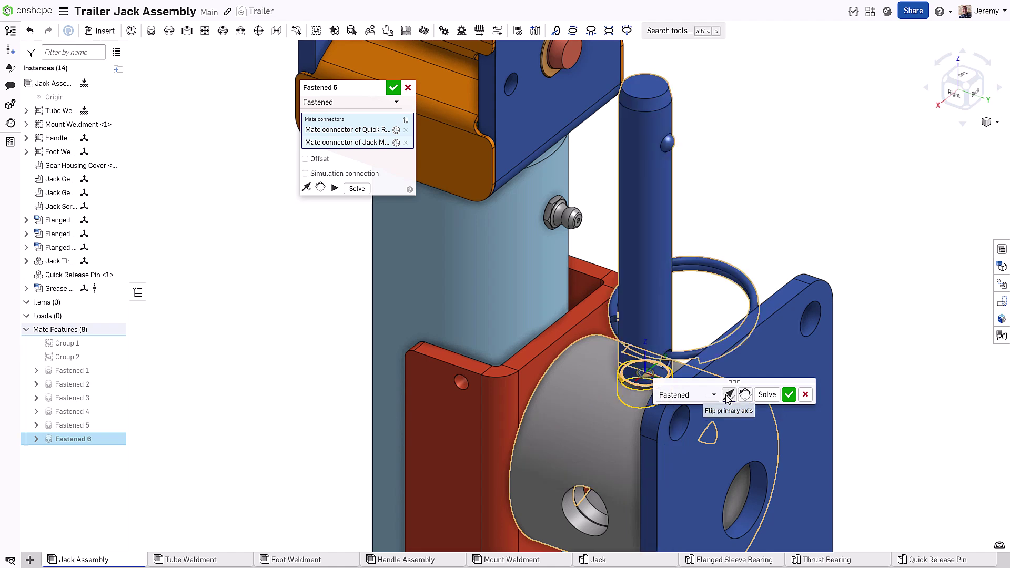
left_click(728, 398)
left_click(728, 398)
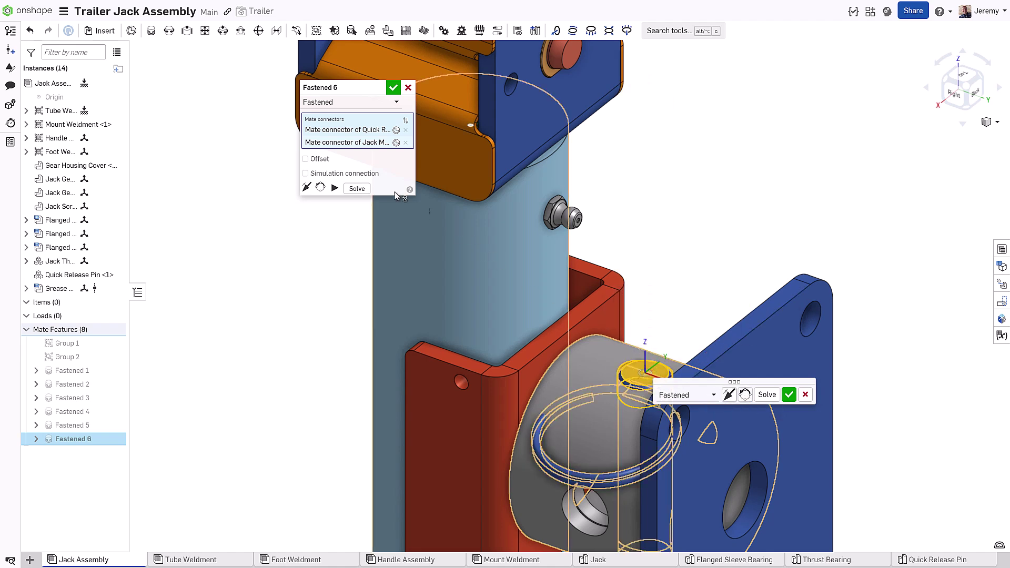
- Give the pin's fastened mate a 12 mm Z offset and accept it
left_click(319, 162)
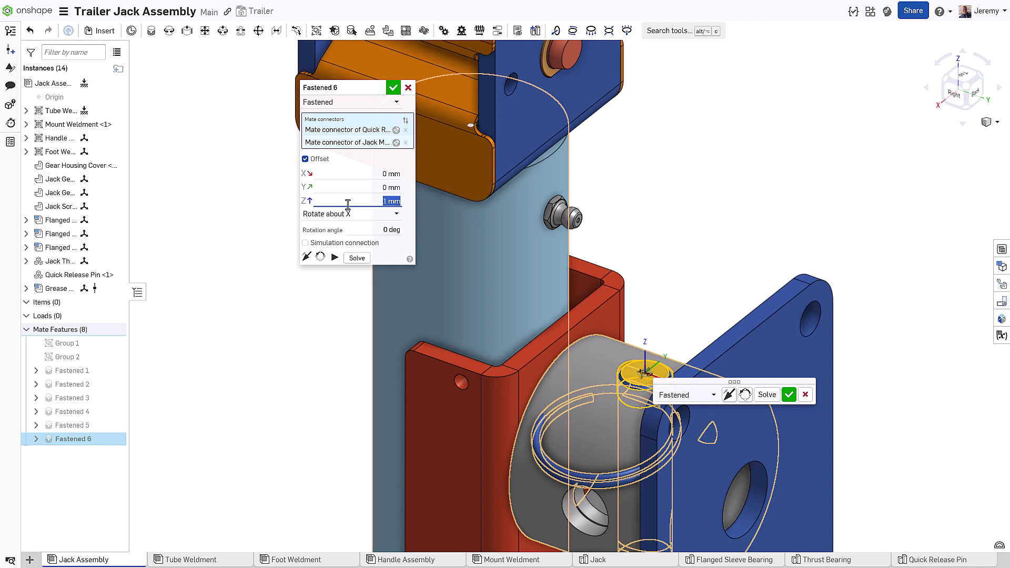
key("Up")
key("Up")
key("Up")
key("Up")
key("Up")
key("Up")
key("Up")
key("Up")
key("Up")
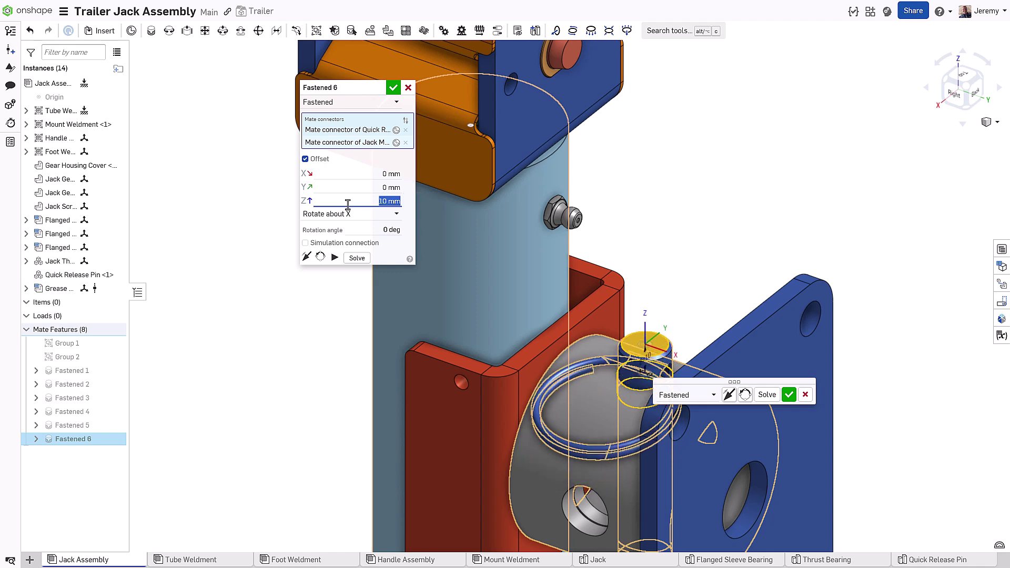
key("Up")
key("Up")
key("Up")
key("Down")
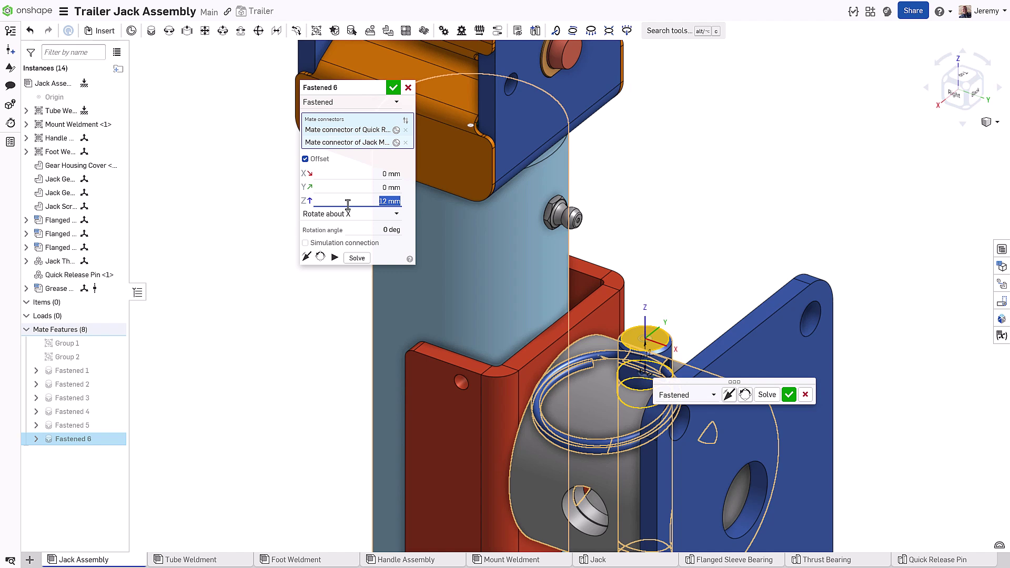
left_click(393, 88)
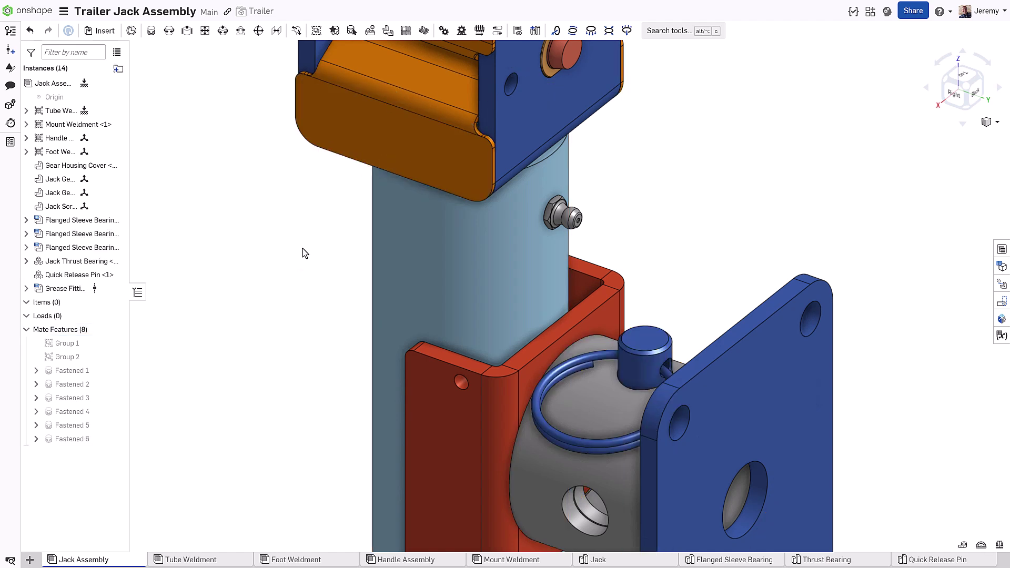
- Hide the gear housing cover and pull the handle, orange gear, teal gear and lead screw apart
scroll(305, 252, "down", 5)
scroll(327, 262, "up", 3)
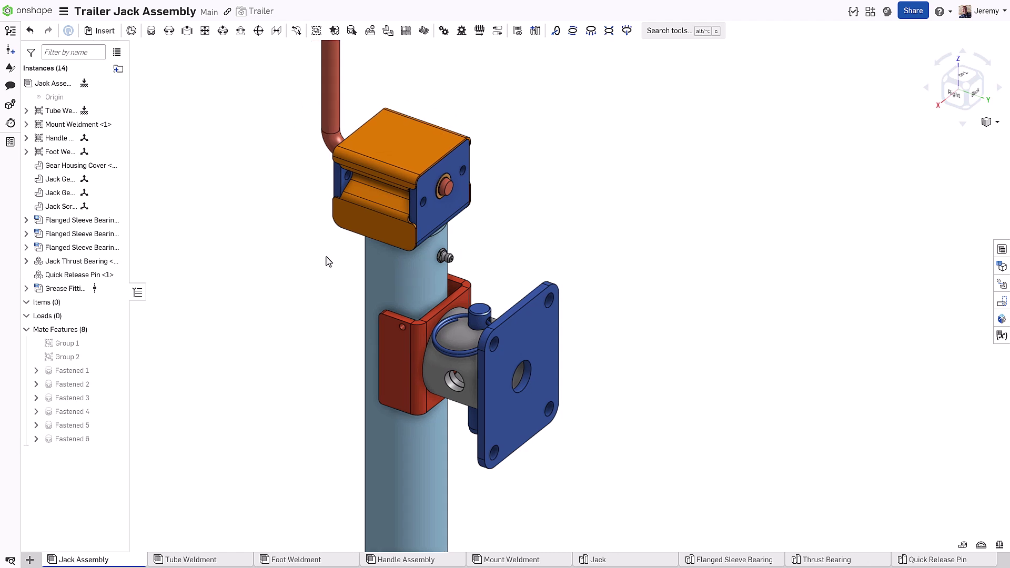
key("y")
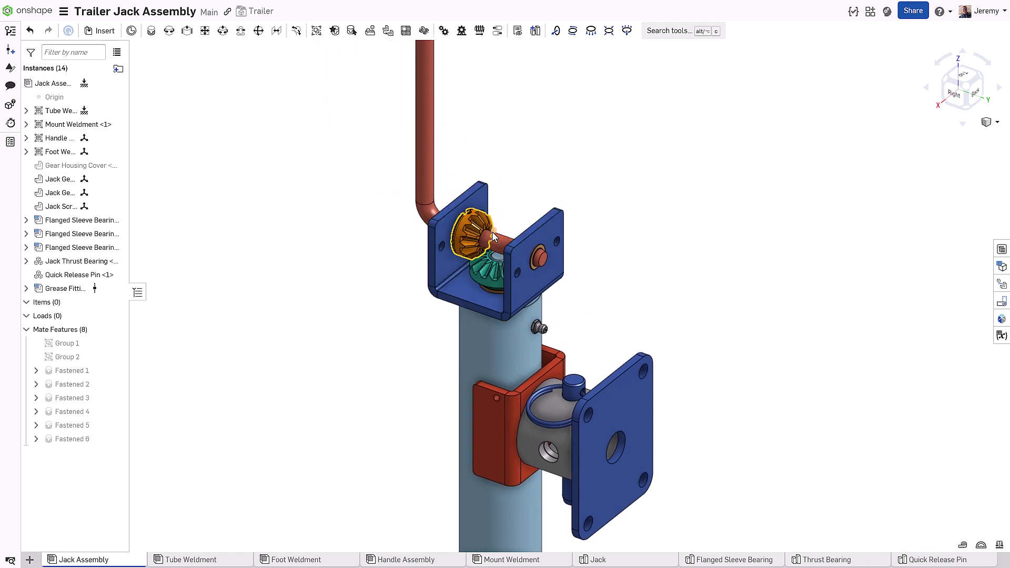
left_click_drag(491, 232, 541, 184)
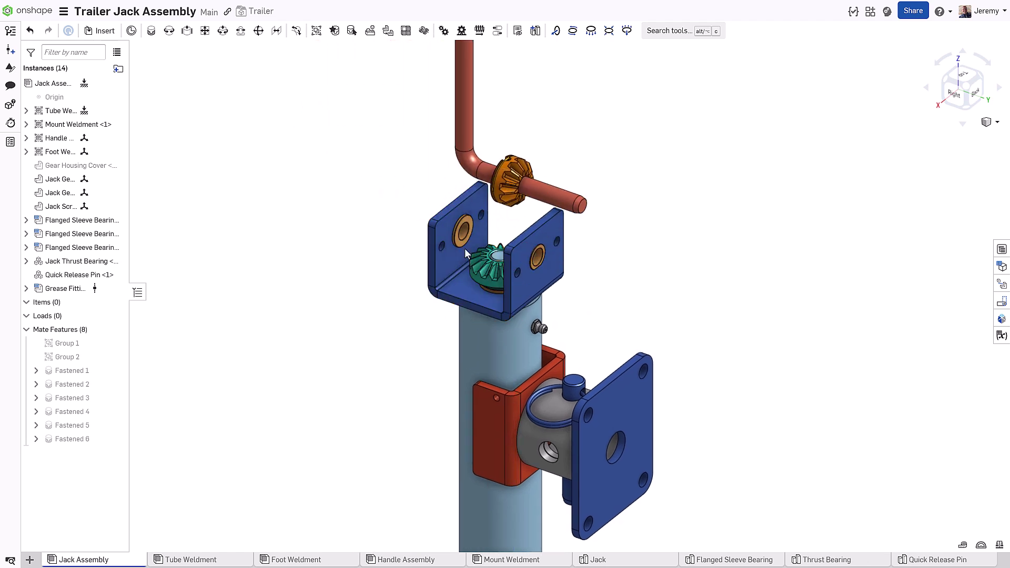
left_click_drag(465, 248, 380, 194)
scroll(448, 196, "up", 6)
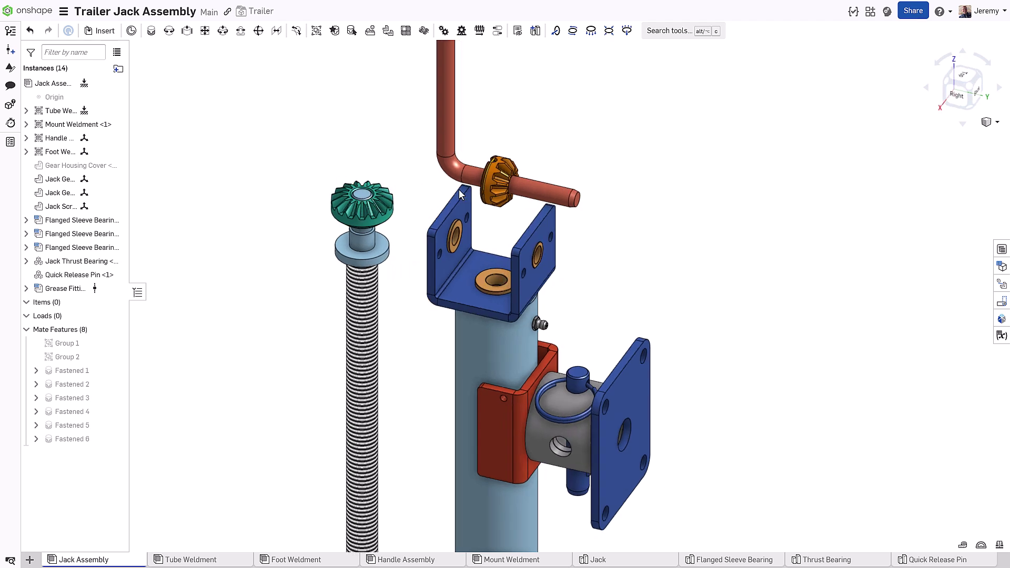
- Add a Revolute mate seating the orange gear's shaft in the bracket's flanged sleeve bearing
key("s")
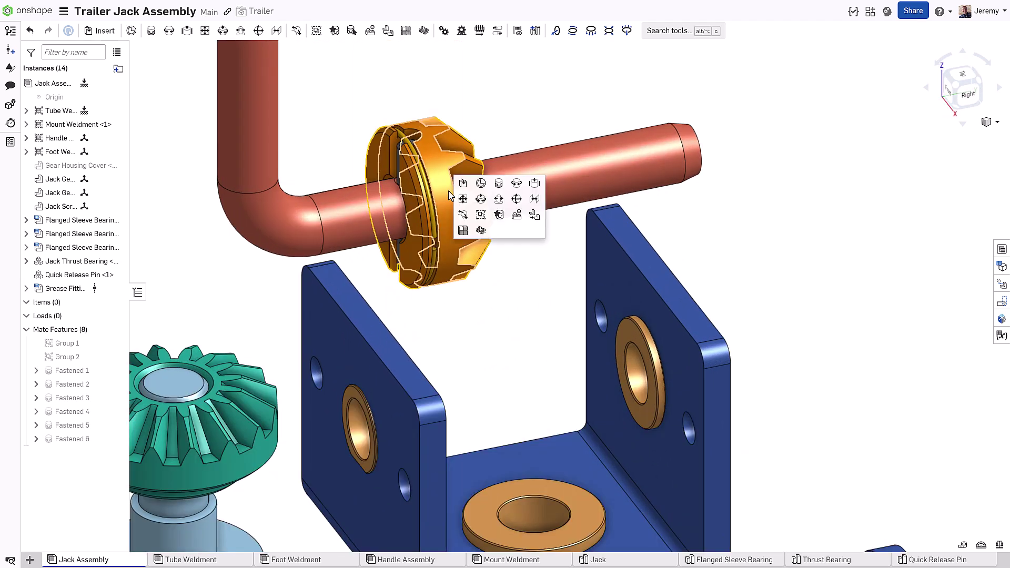
left_click(516, 184)
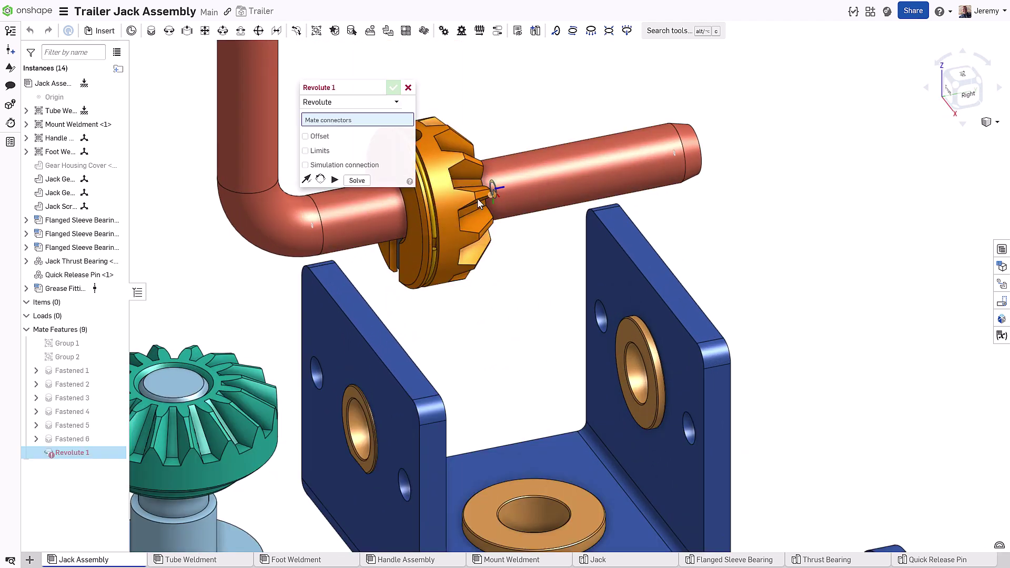
left_click(420, 203)
right_click_drag(500, 308, 451, 309)
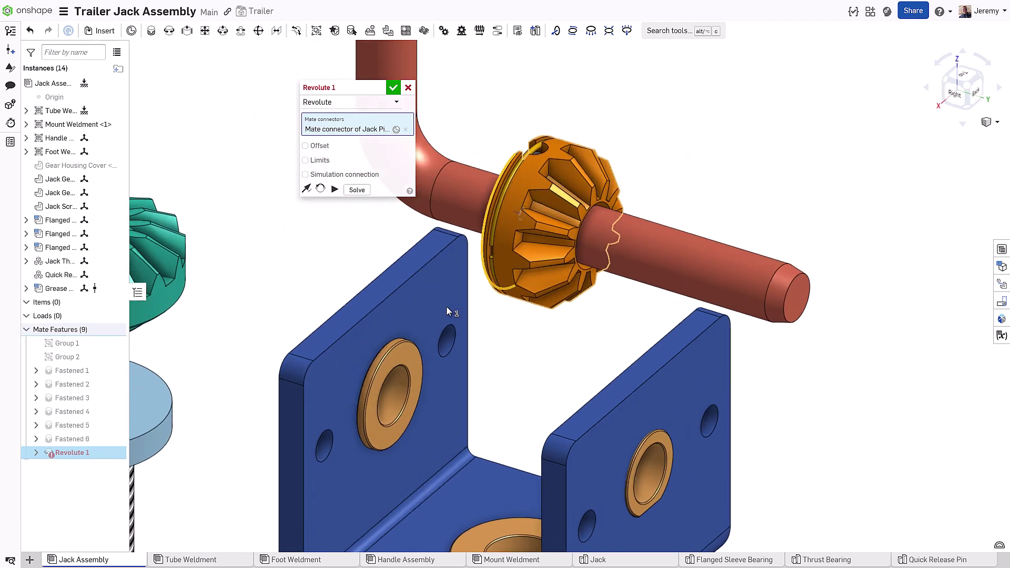
left_click(405, 348)
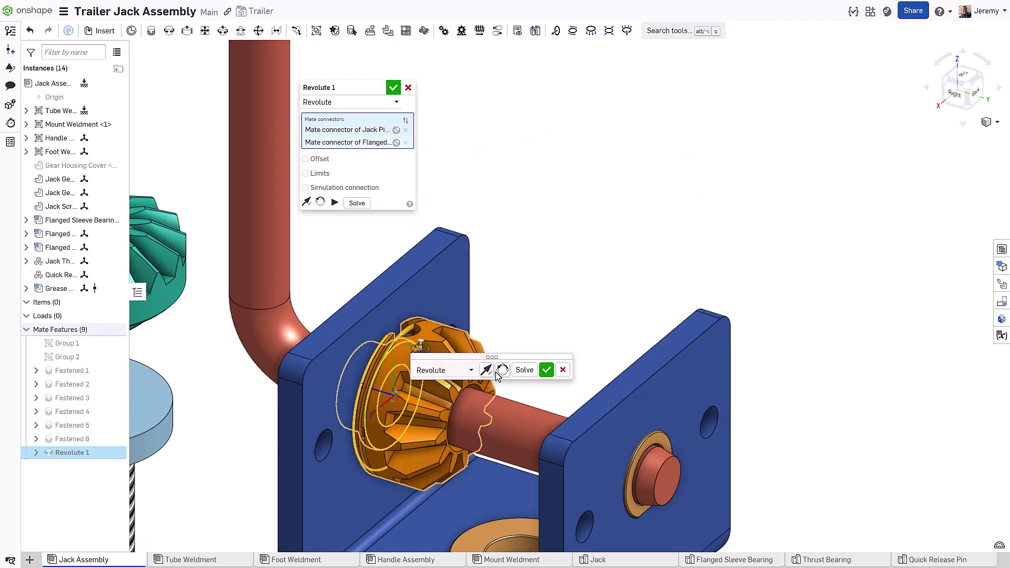
left_click(548, 370)
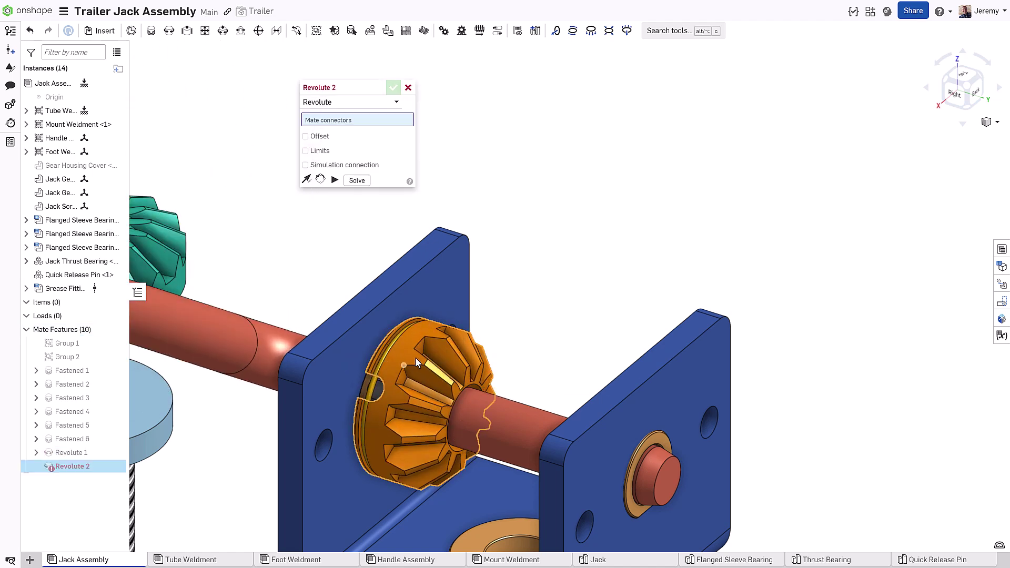
- Seat the teal jack gear in the bracket's lower bearing with Revolute 2, then begin a Gear relation
scroll(562, 321, "down", 5)
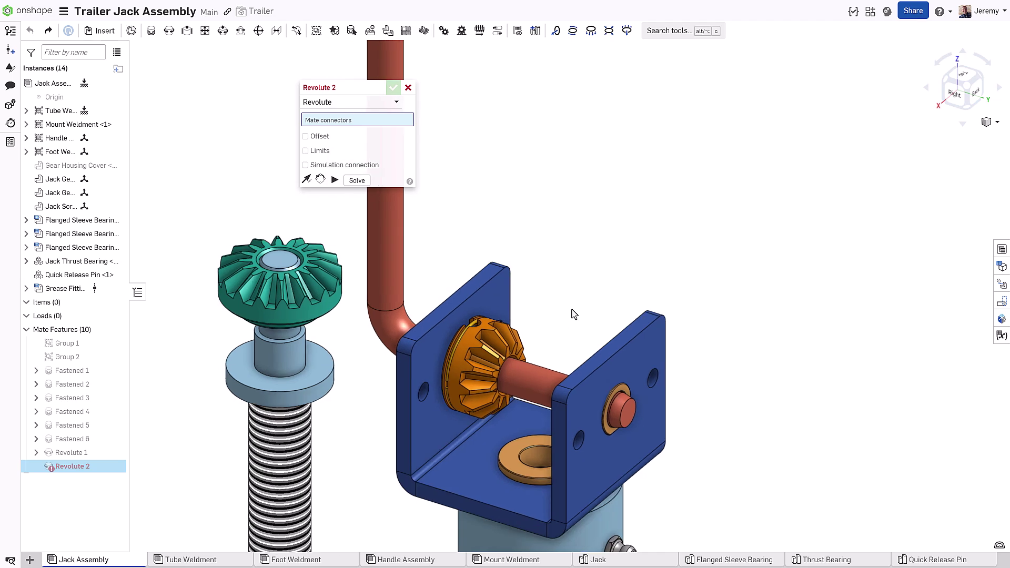
right_click_drag(381, 318, 365, 318)
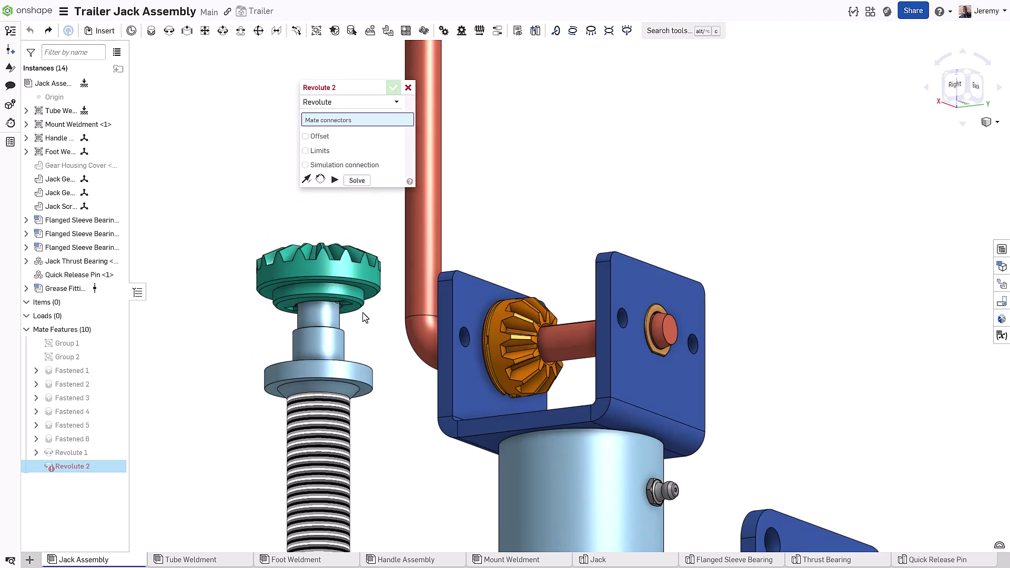
left_click(363, 310)
right_click_drag(414, 343, 512, 333)
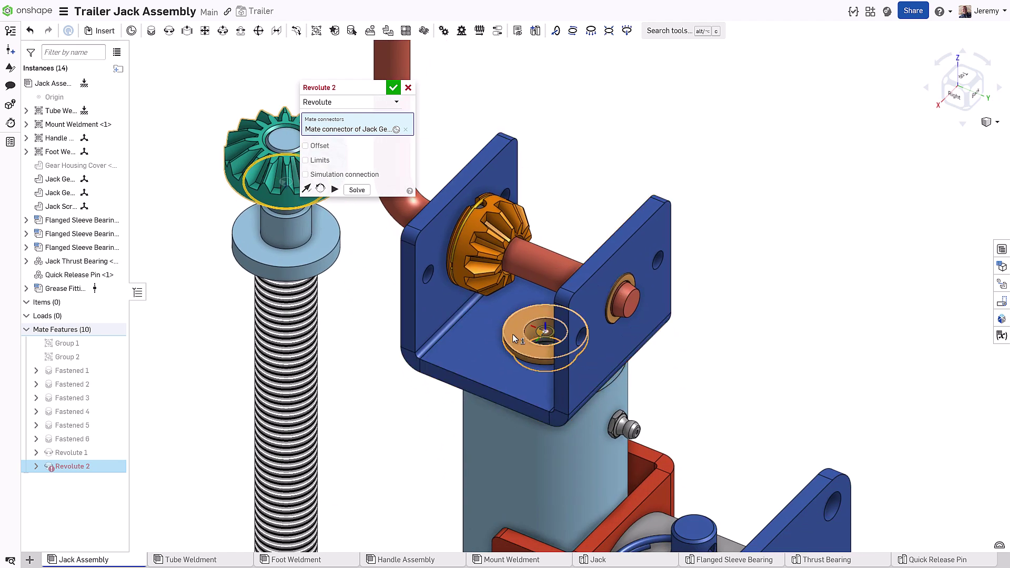
left_click(512, 334)
left_click(653, 356)
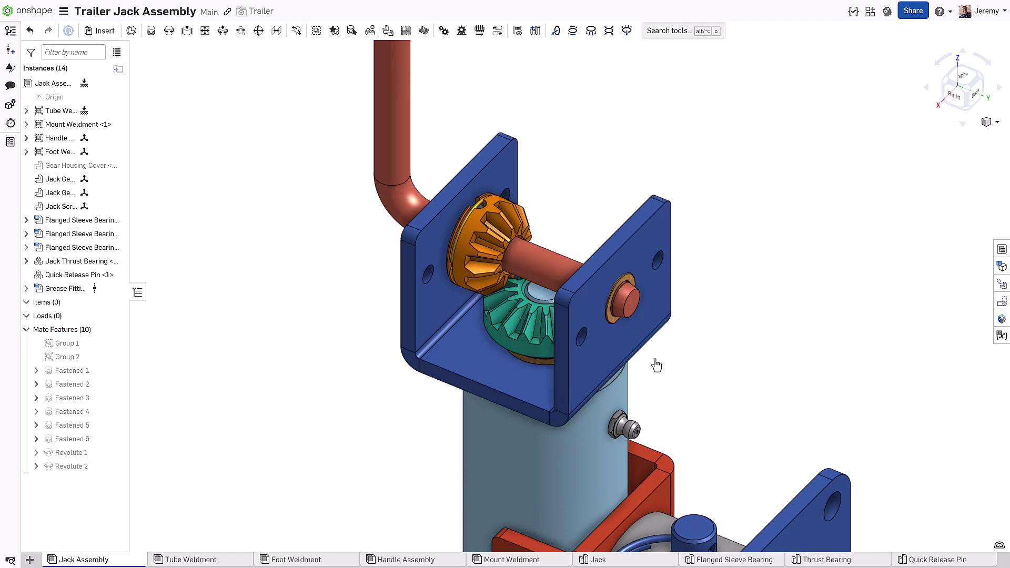
left_click(409, 87)
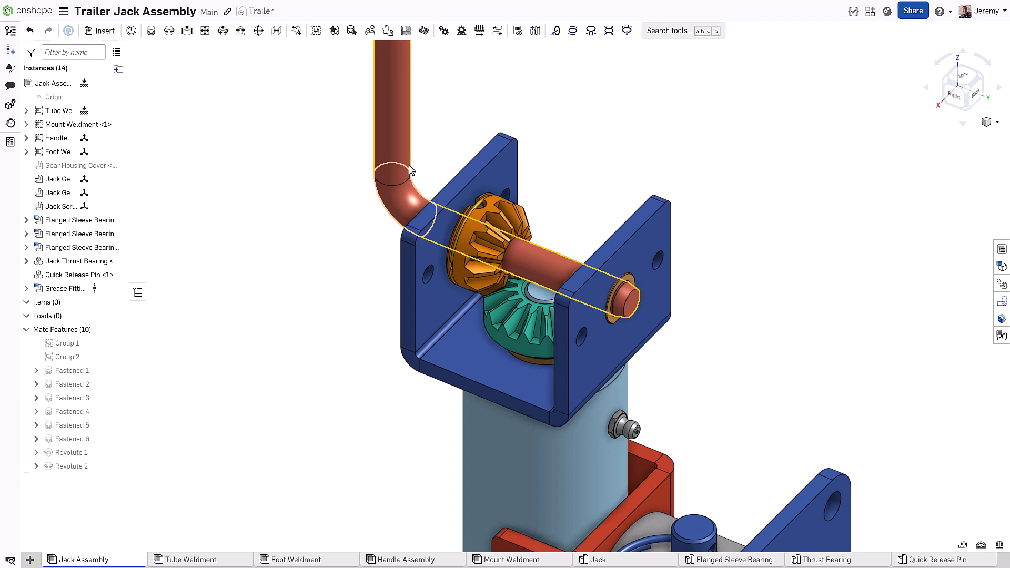
left_click(445, 33)
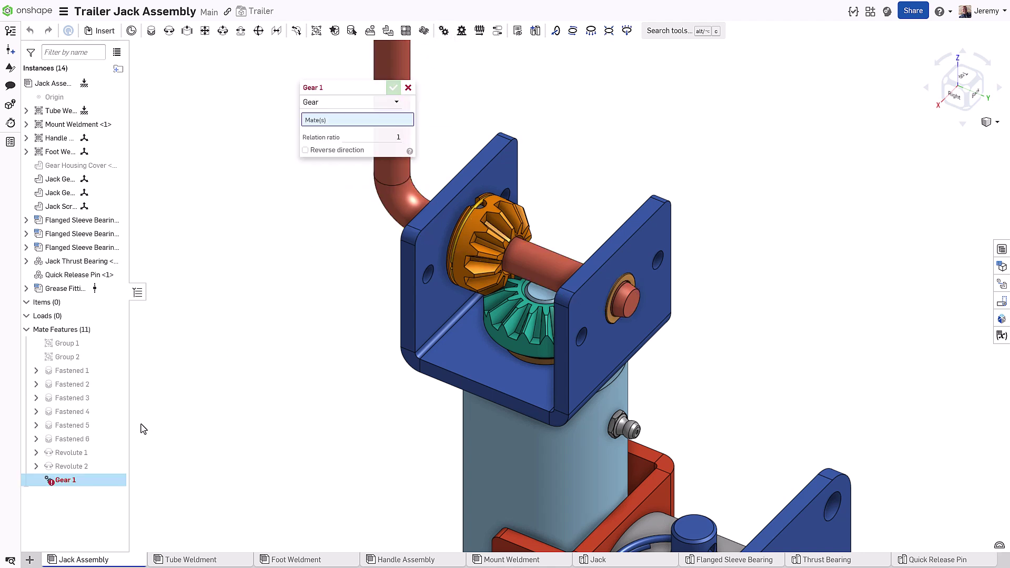
- Couple Revolute 1 and Revolute 2 at a 0.75 gear ratio and test the crank
left_click(71, 452)
left_click(75, 467)
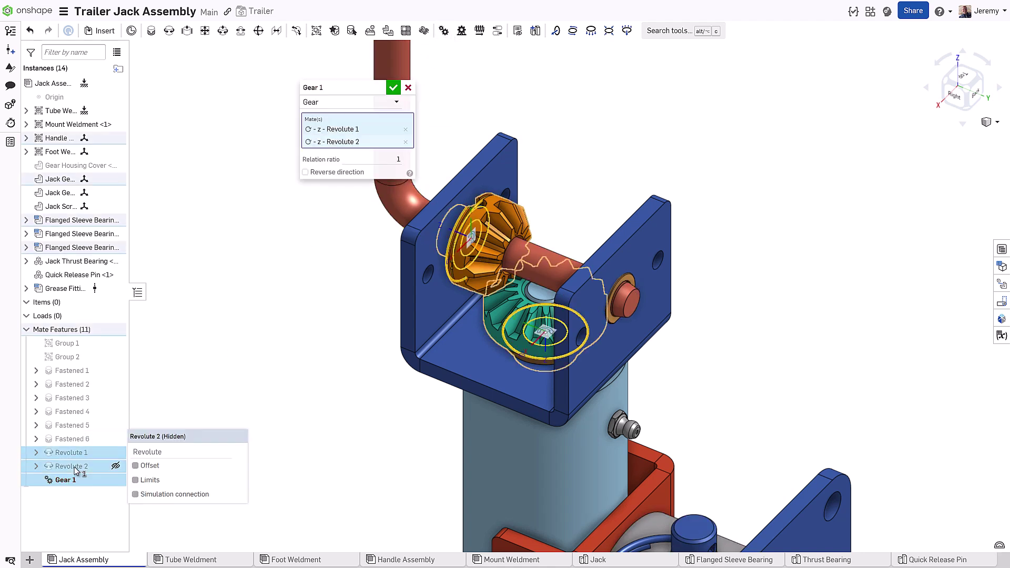
left_click(366, 158)
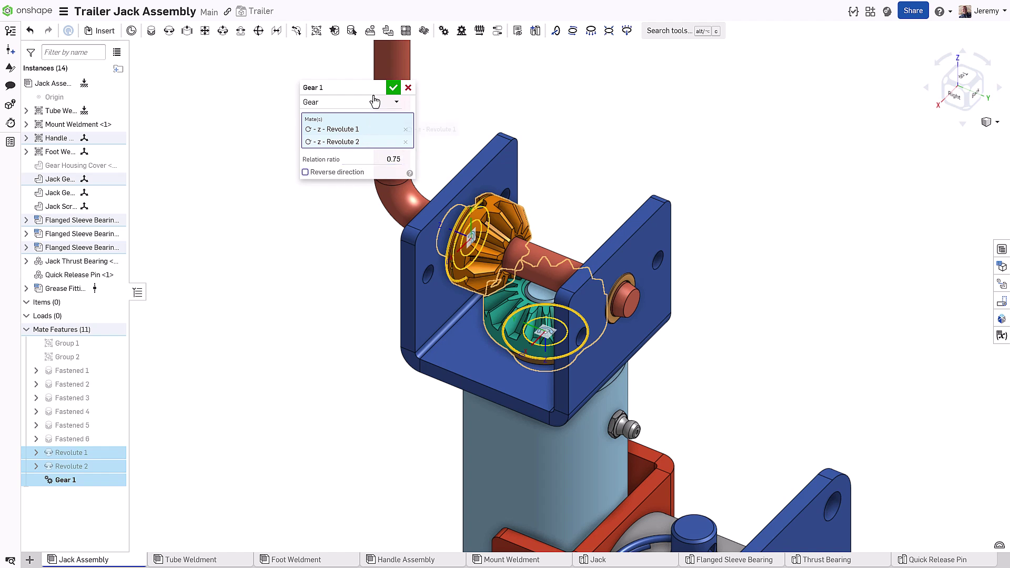
left_click(393, 88)
mouse_move(389, 97)
left_mouse_down()
mouse_move(334, 156)
mouse_move(316, 340)
mouse_move(365, 458)
mouse_move(245, 295)
mouse_move(386, 109)
left_mouse_up()
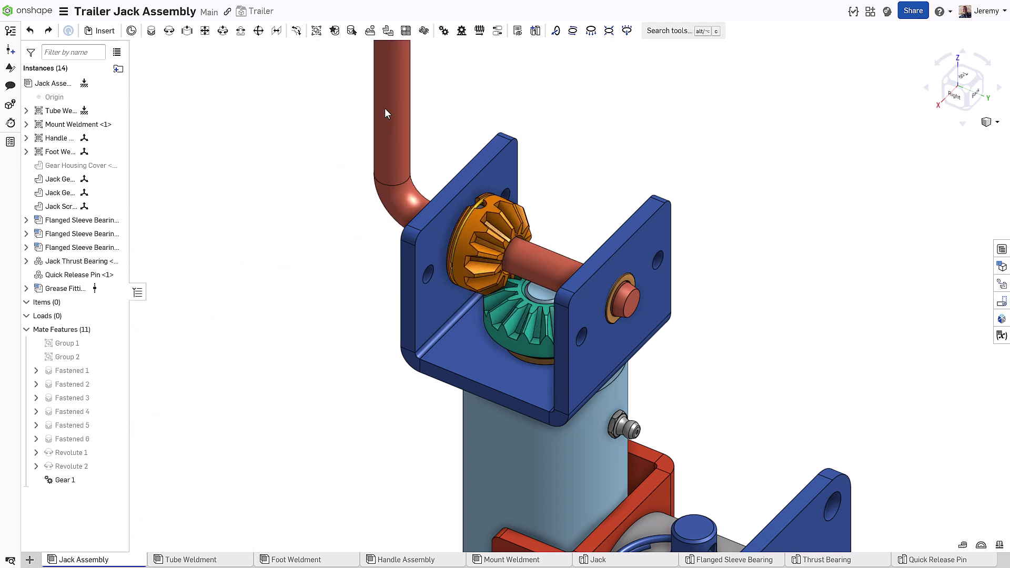
scroll(264, 223, "down", 3)
scroll(326, 397, "up", 4)
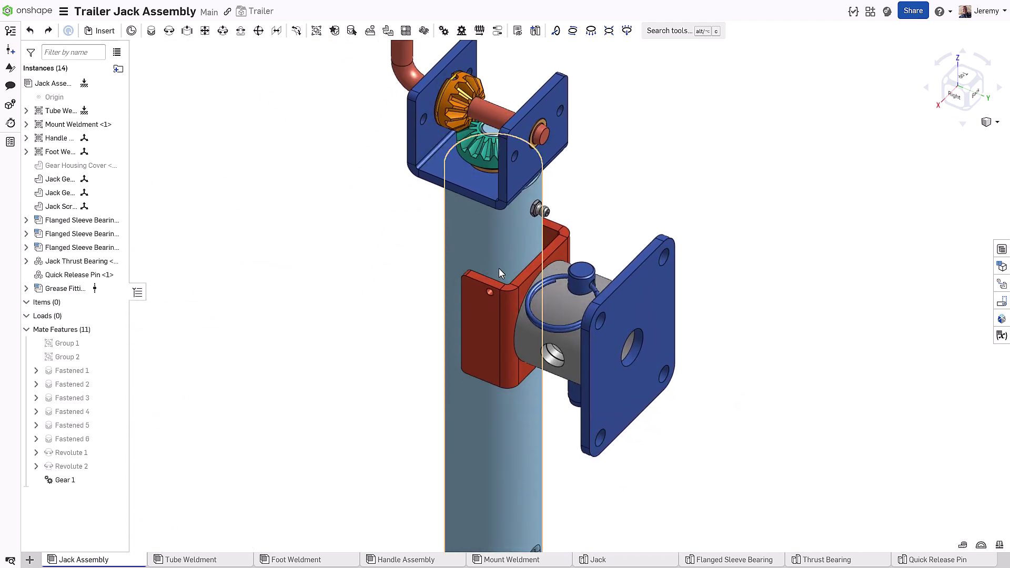
- Hide the outer tube to expose the lead screw and lower bracket
left_click_drag(500, 273, 443, 353)
key("y")
right_click_drag(389, 347, 443, 304)
scroll(426, 333, "up", 3)
- Add a cylindrical mate placing the nut onto the lead screw
key("s")
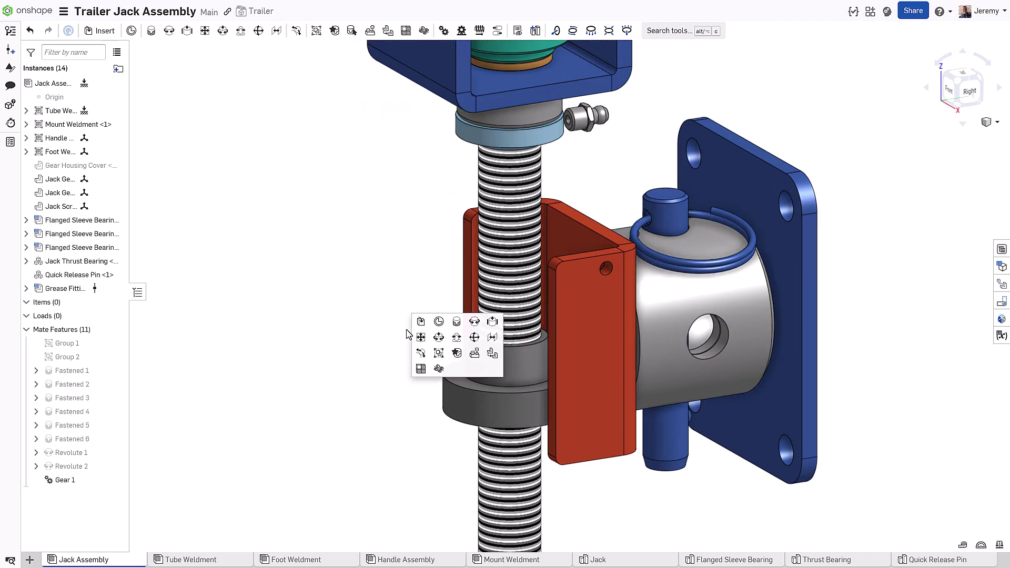
left_click(438, 337)
left_click(474, 342)
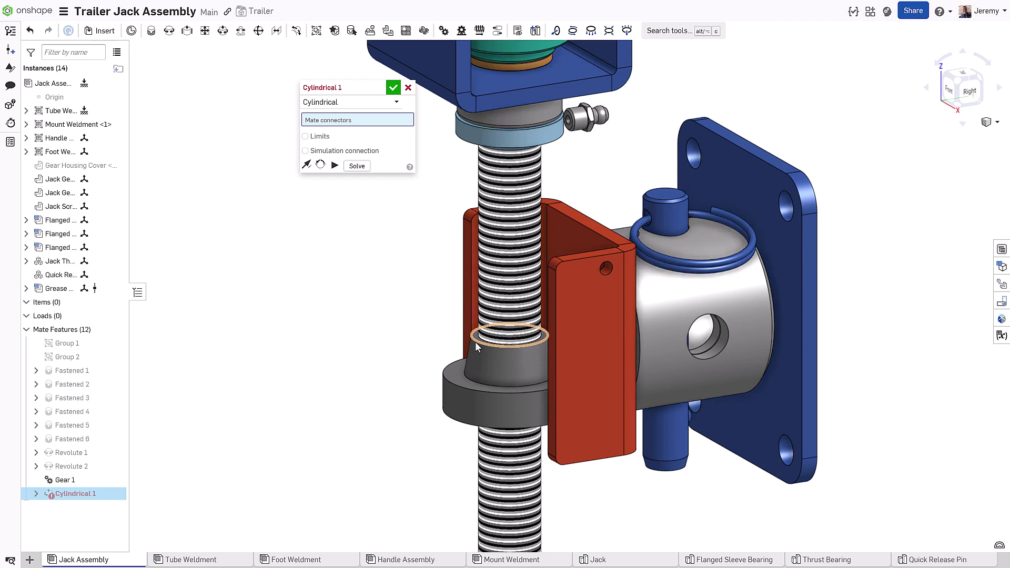
right_click_drag(436, 305, 409, 291)
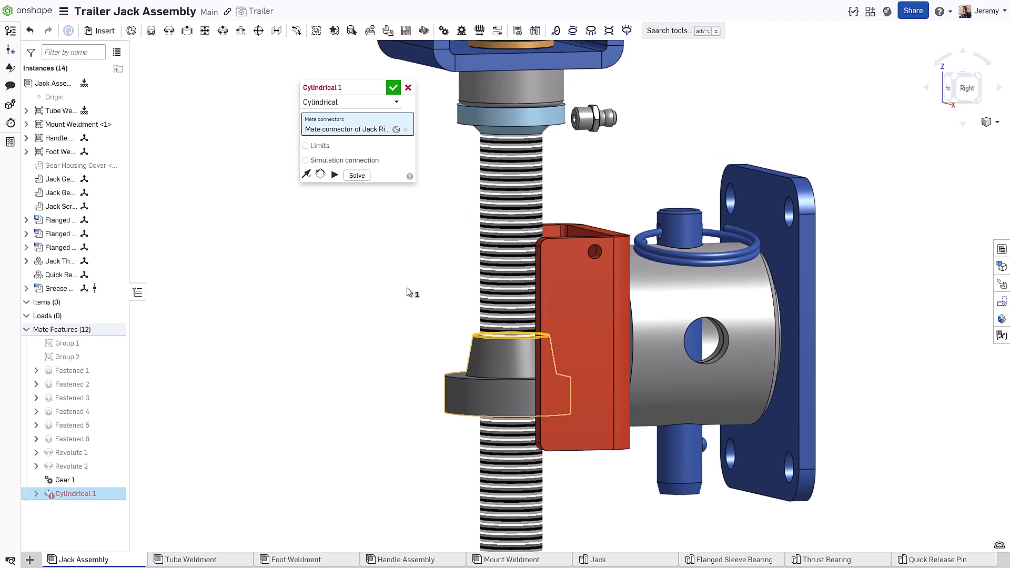
left_click(501, 134)
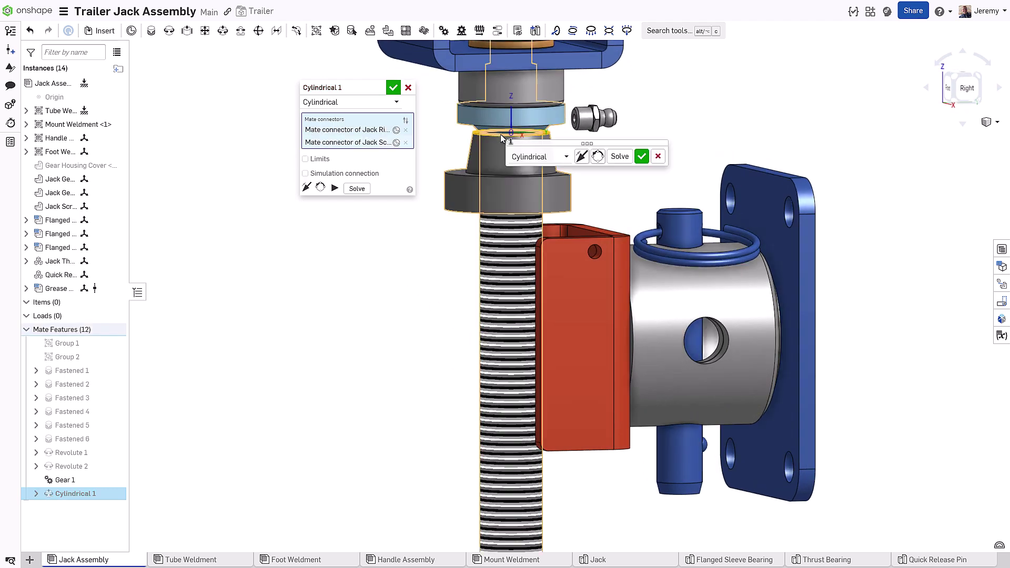
left_click(641, 158)
- Create Parallel 1 between the collar and bracket mate connectors
left_click(365, 103)
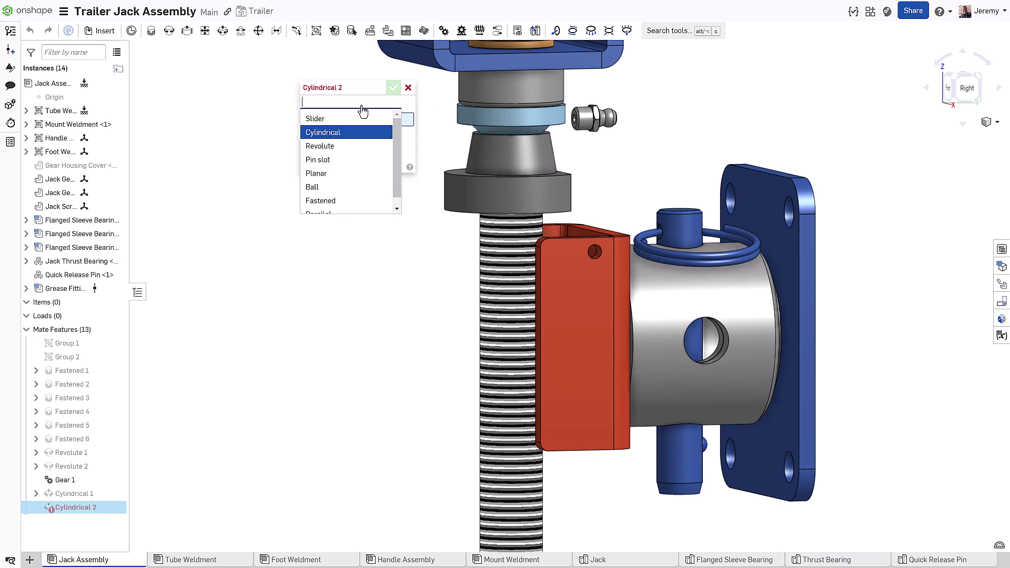
scroll(344, 165, "down", 1)
left_click(331, 205)
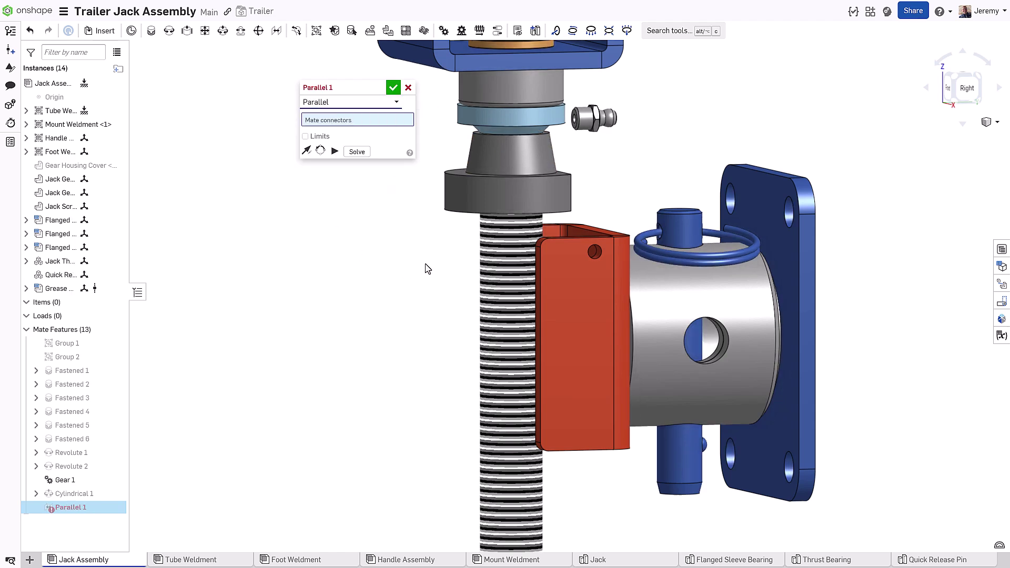
right_click_drag(426, 269, 378, 295)
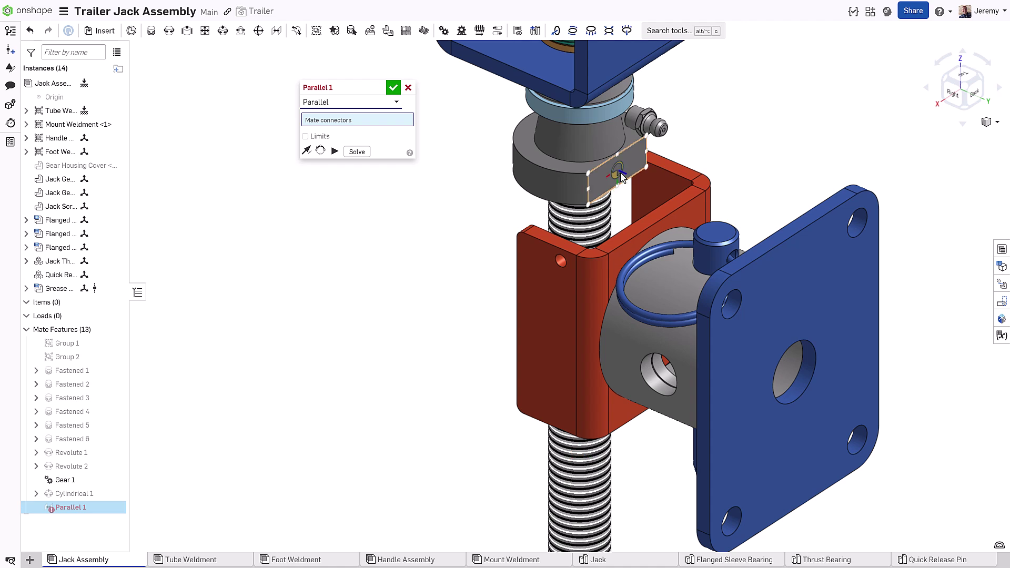
left_click(619, 174)
left_click(686, 217)
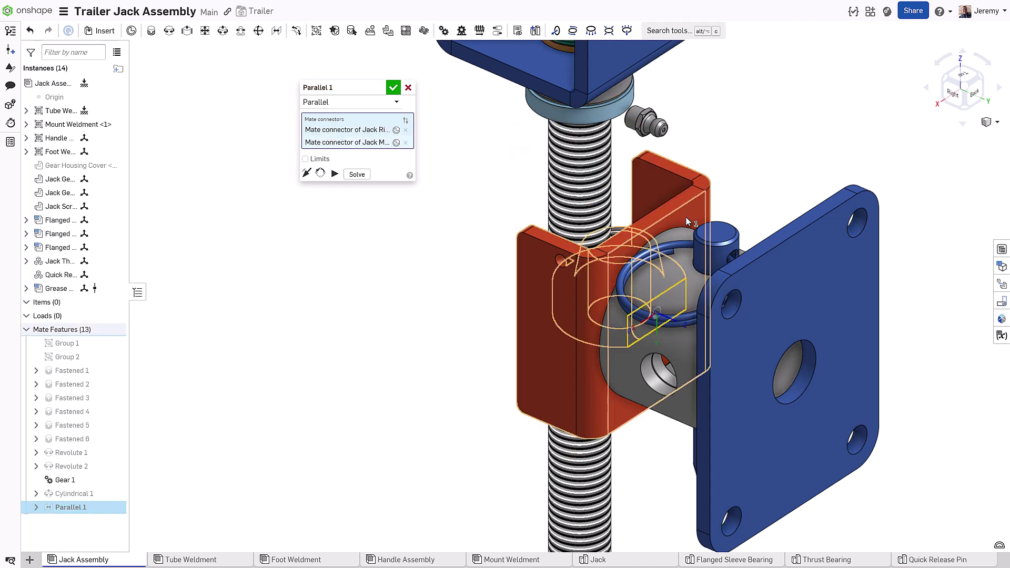
left_click(804, 239)
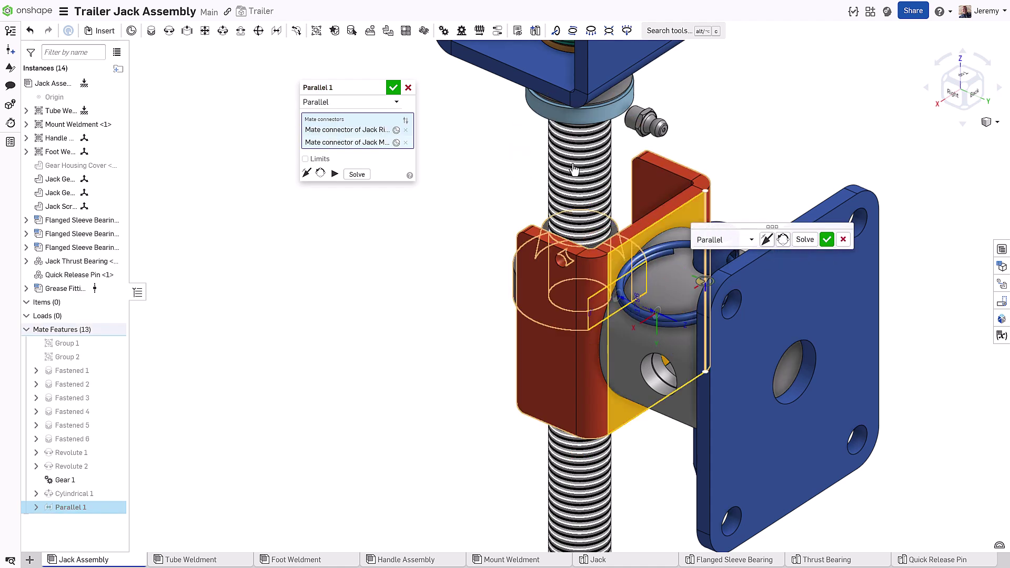
left_click(393, 87)
right_click_drag(454, 145, 499, 315)
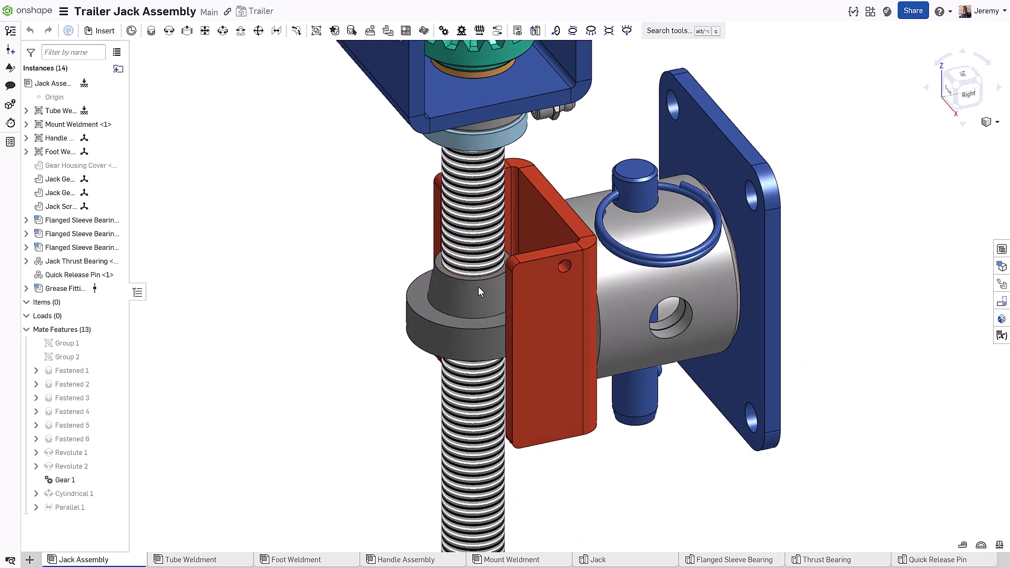
- Slide the grey collar up the screw and show the hidden Cylindrical 1 mate
left_click_drag(479, 290, 446, 246)
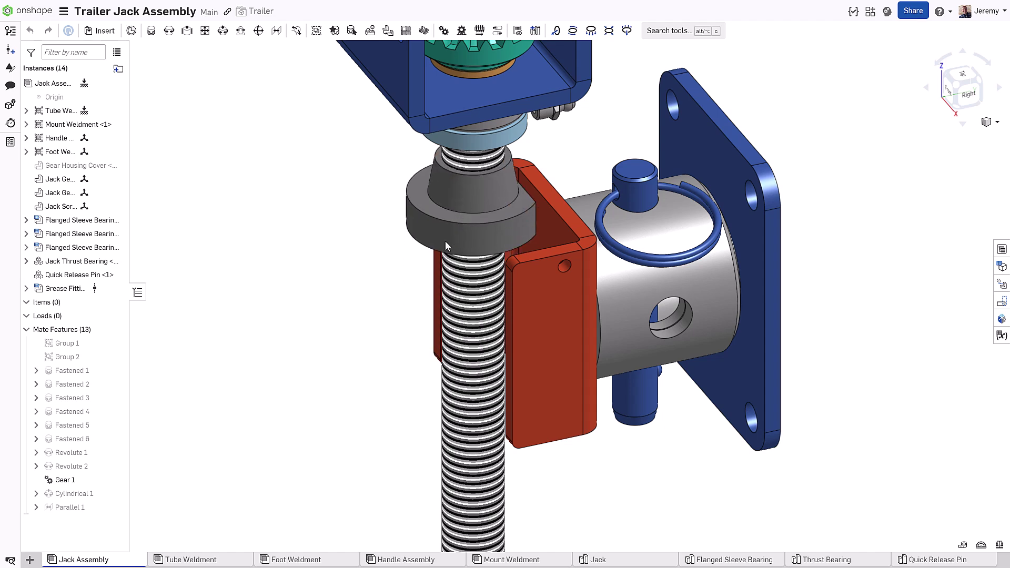
right_click(80, 494)
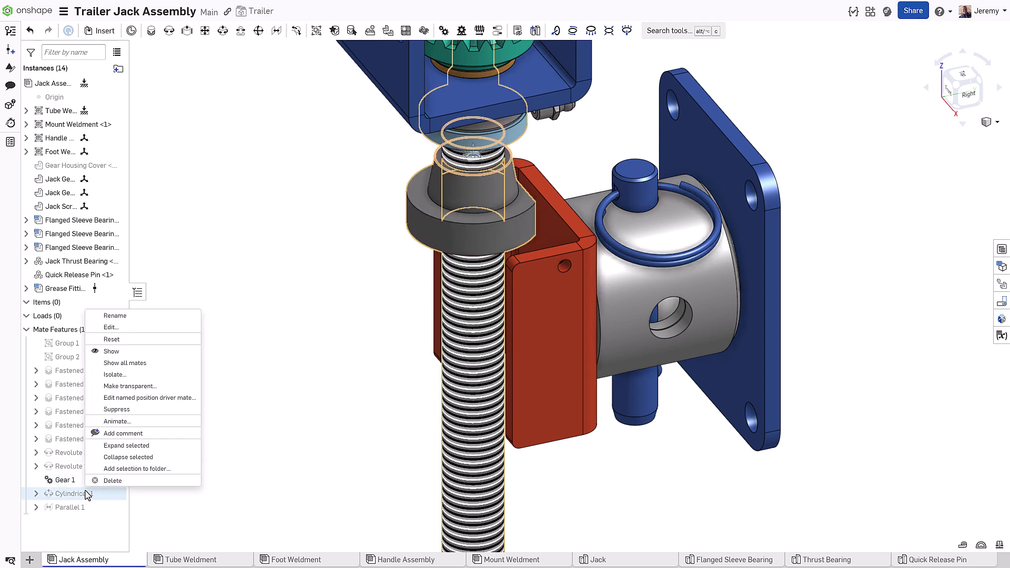
left_click(139, 350)
key("f")
right_click_drag(461, 308, 397, 308)
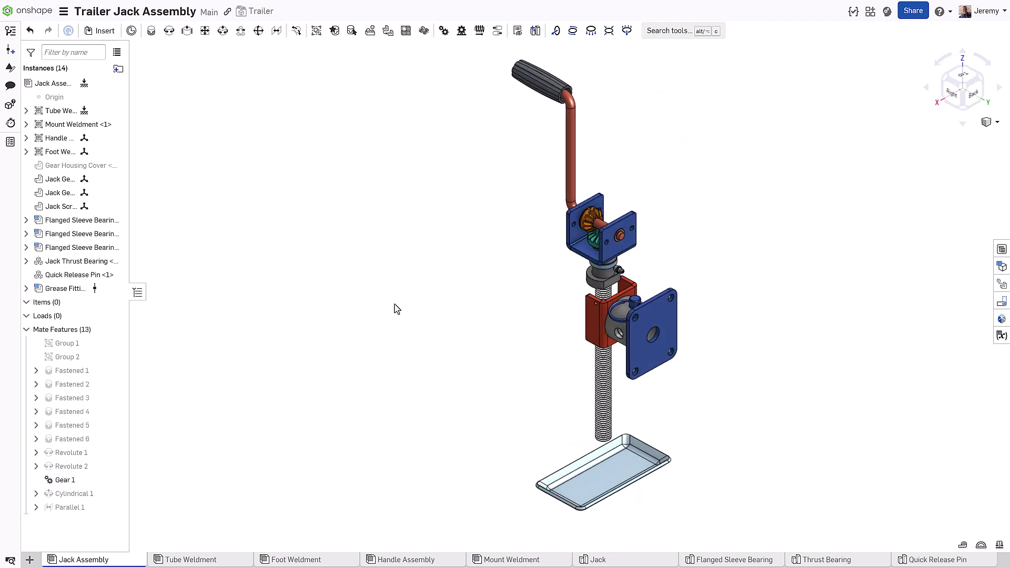
- Create Screw 1 from Cylindrical 1 and turn the crank to drive the screw down
left_click(478, 32)
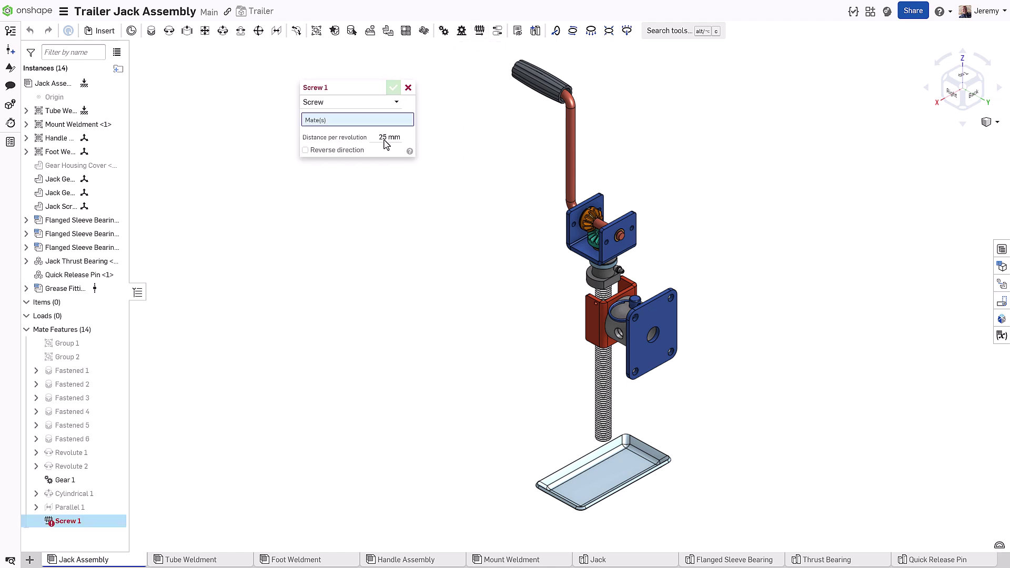
left_click(75, 494)
left_click(393, 87)
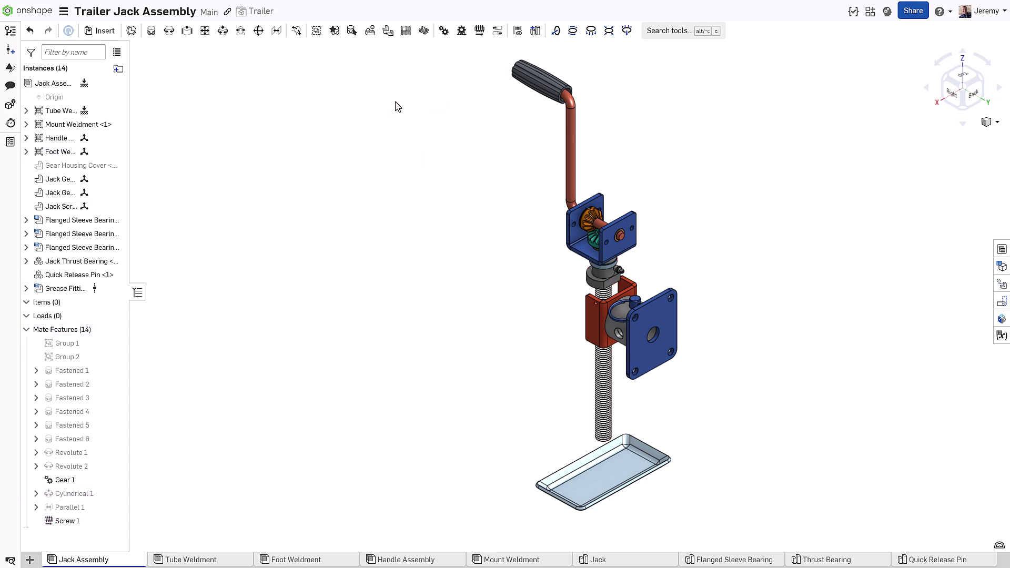
left_click_drag(568, 138, 354, 242)
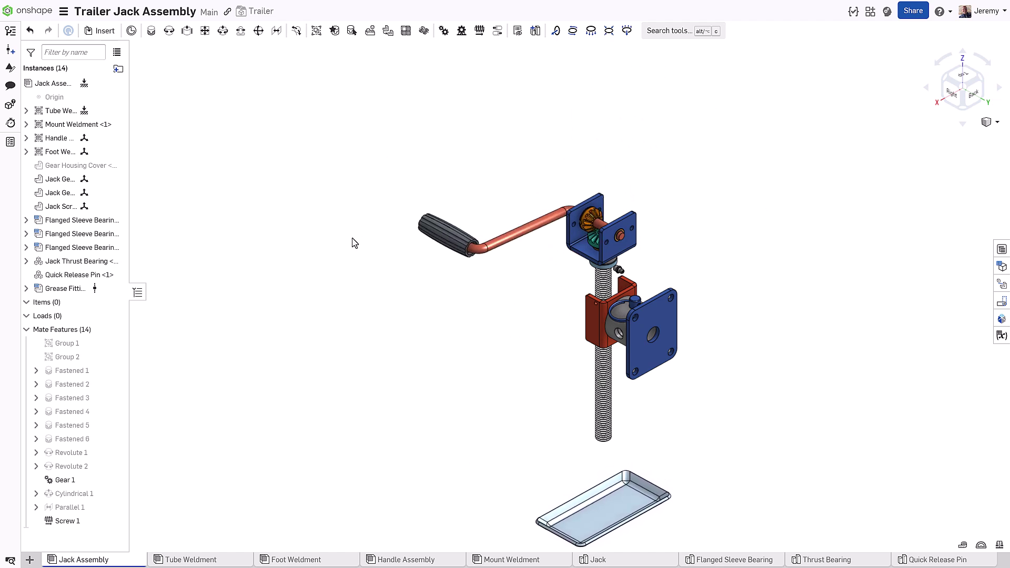
- Show all hidden parts, zoom onto the gear housing, and open the standard parts library
right_click(354, 242)
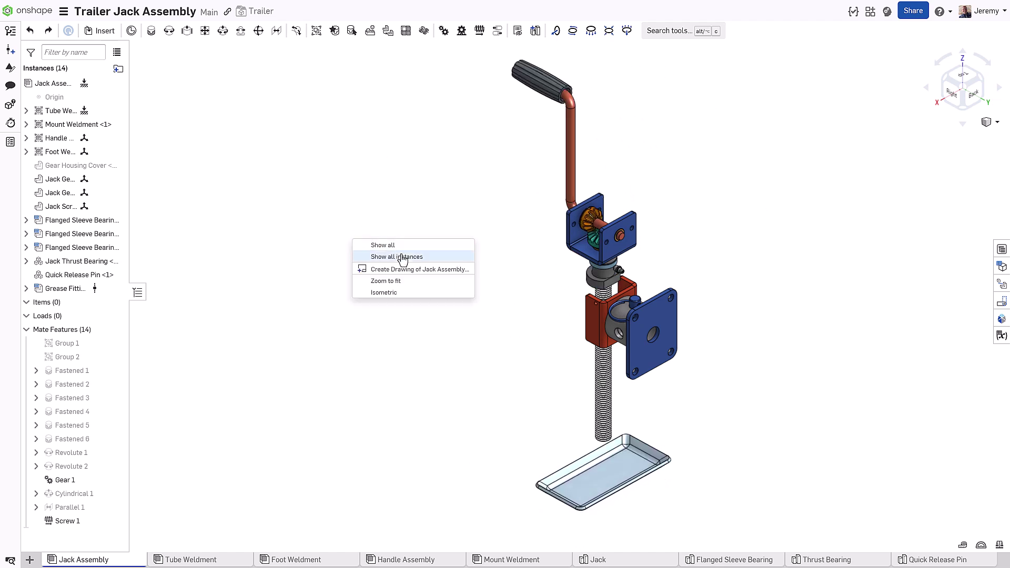
left_click(374, 257)
key("w")
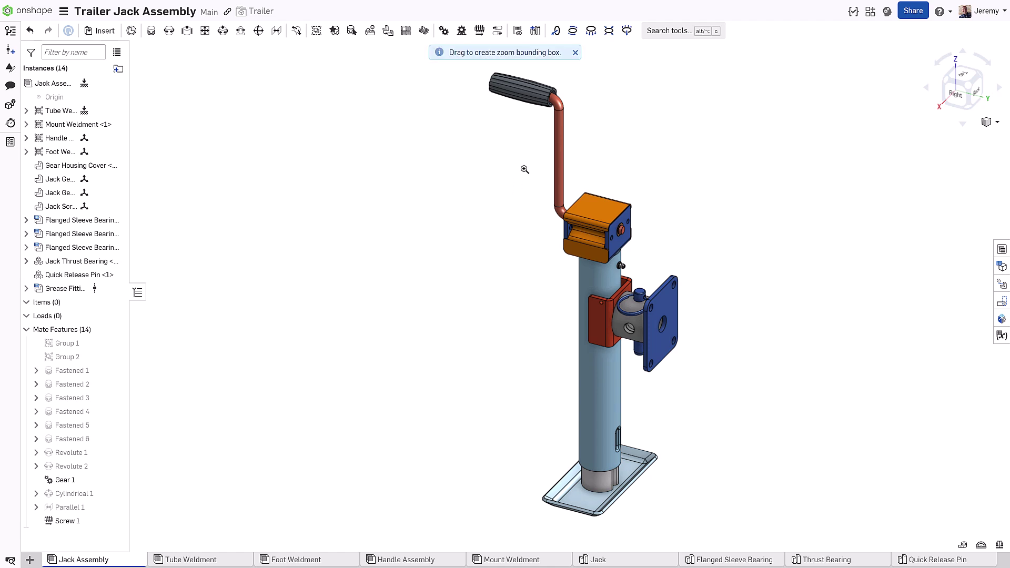
left_click_drag(545, 171, 657, 270)
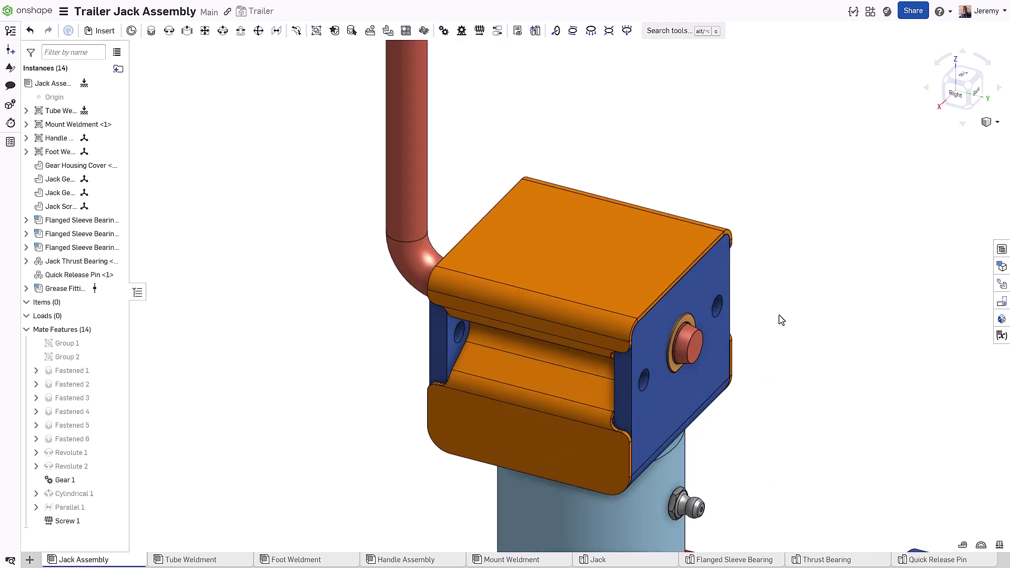
key("s")
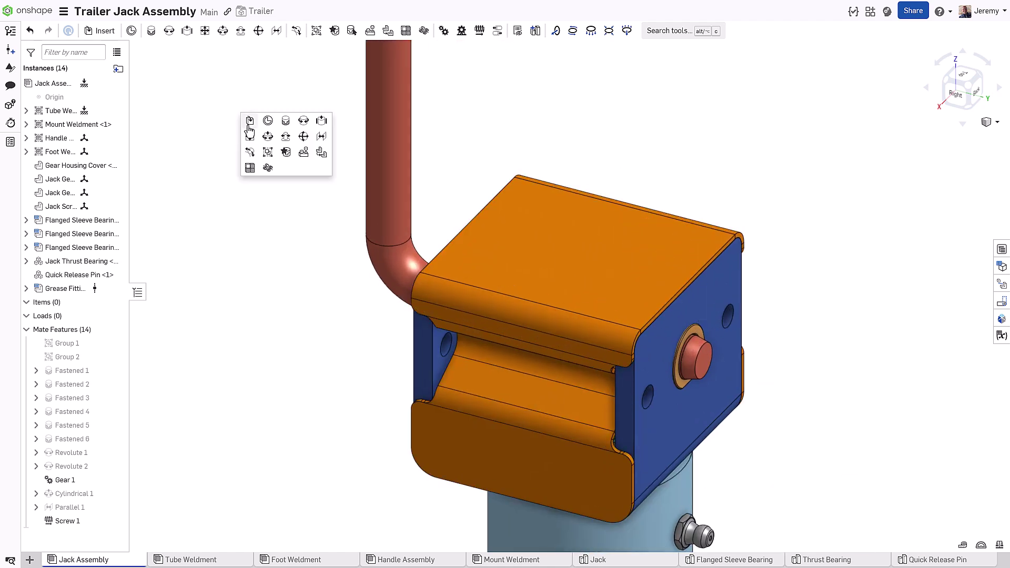
left_click(249, 126)
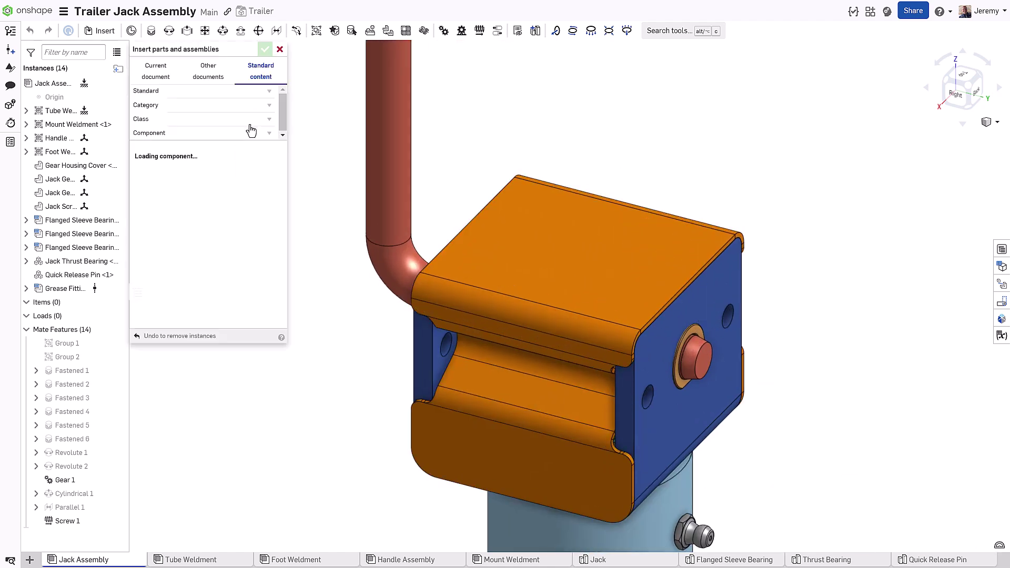
- Insert two socket button head screws into the gear housing cover holes
left_click(259, 109)
left_click(240, 121)
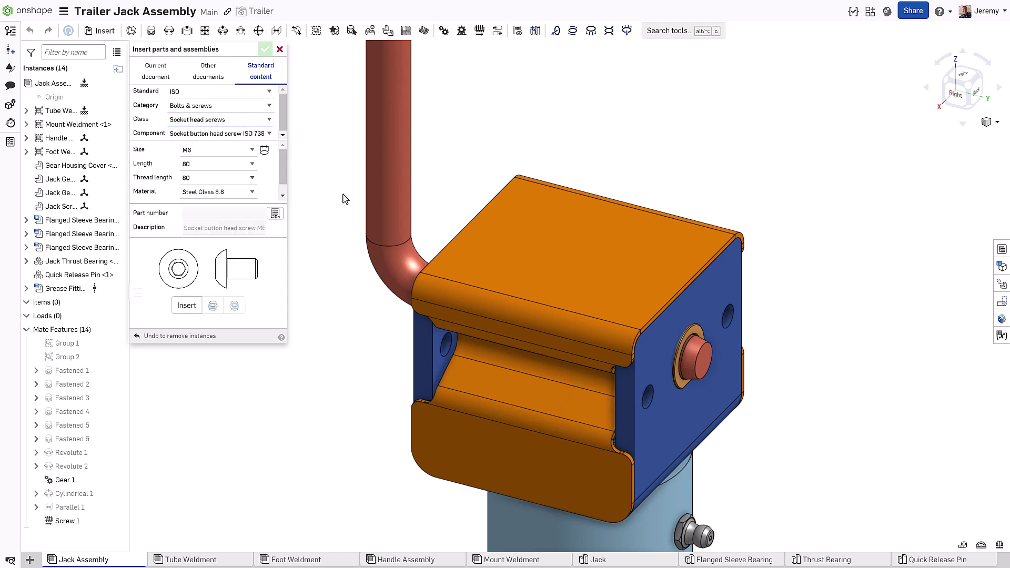
left_click(188, 311)
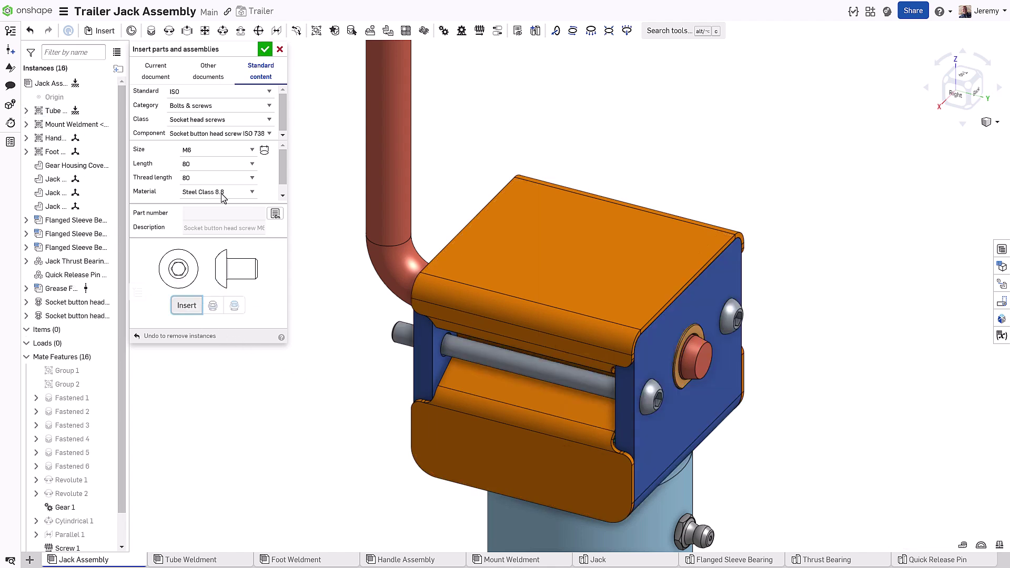
- Place two M8 ISO plain washers on the bolt holes
left_click(258, 106)
left_click(230, 154)
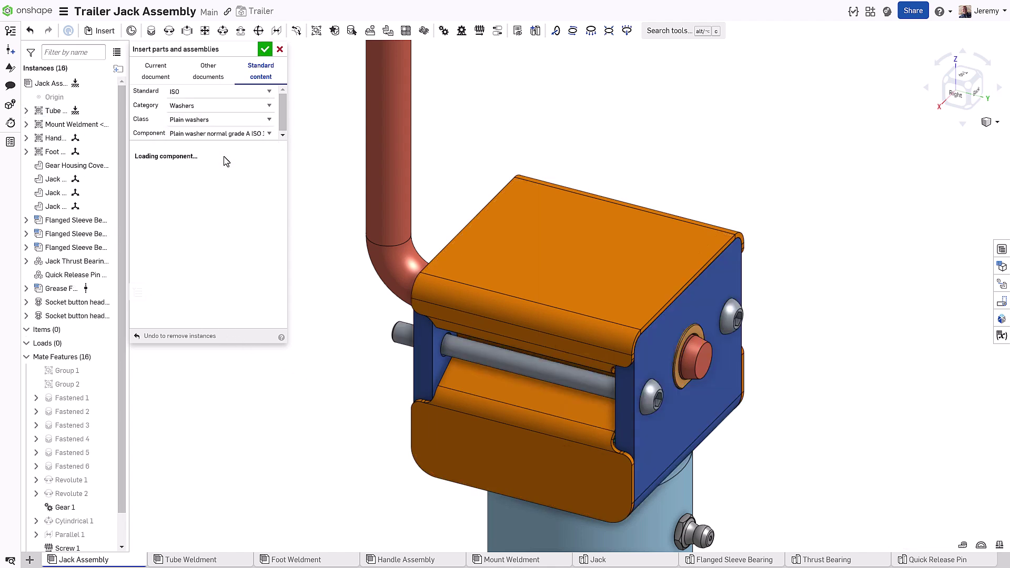
left_click(649, 361)
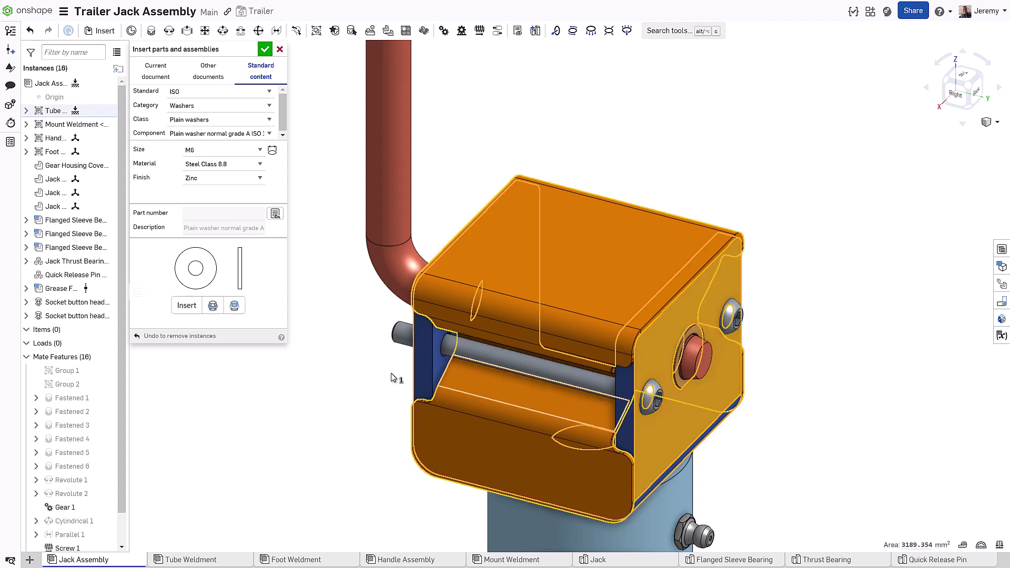
left_click(212, 306)
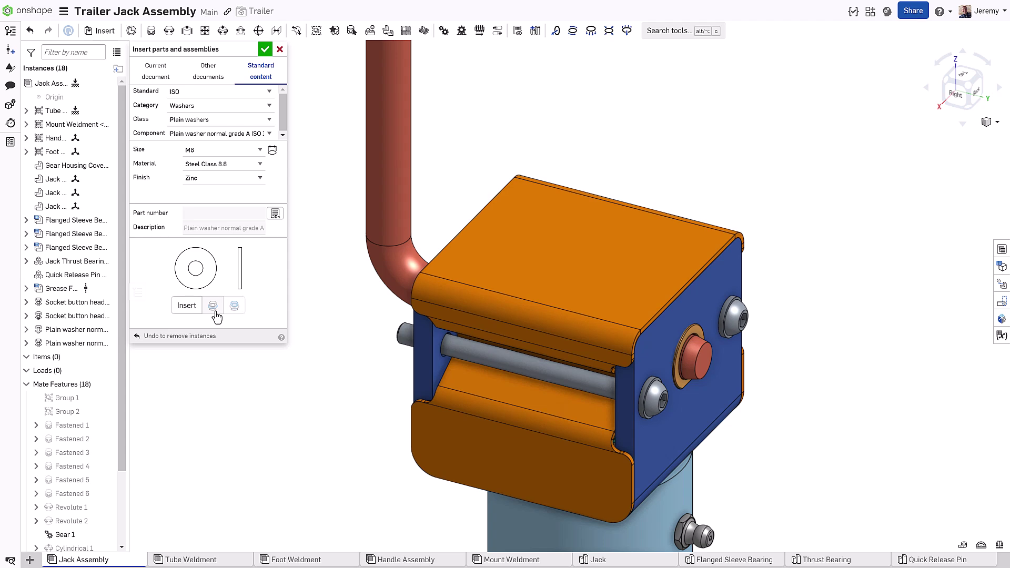
right_click_drag(307, 400, 346, 400)
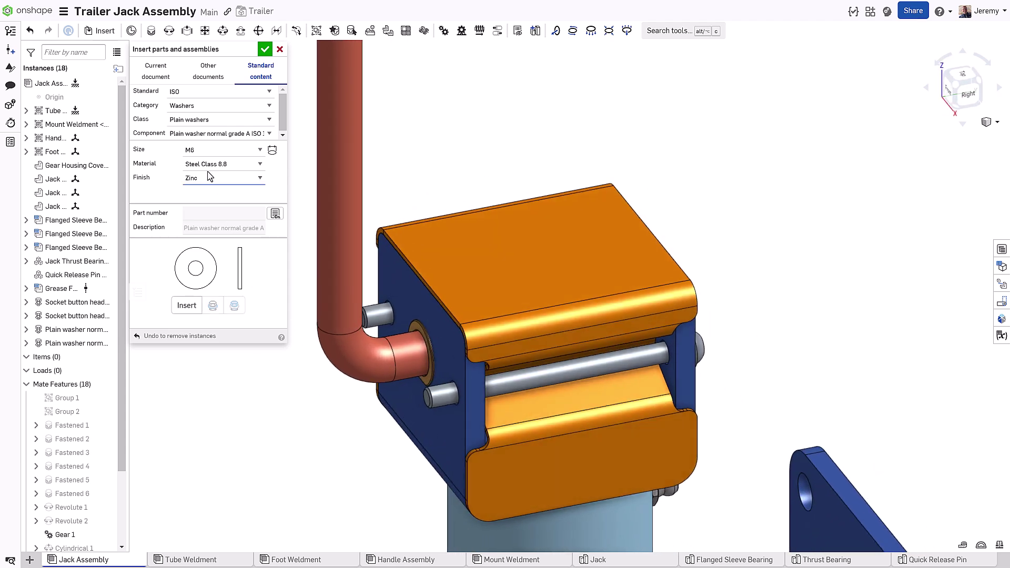
- Add two M8 ISO 7040 prevailing torque nuts on the bolt ends
left_click(200, 108)
left_click(196, 128)
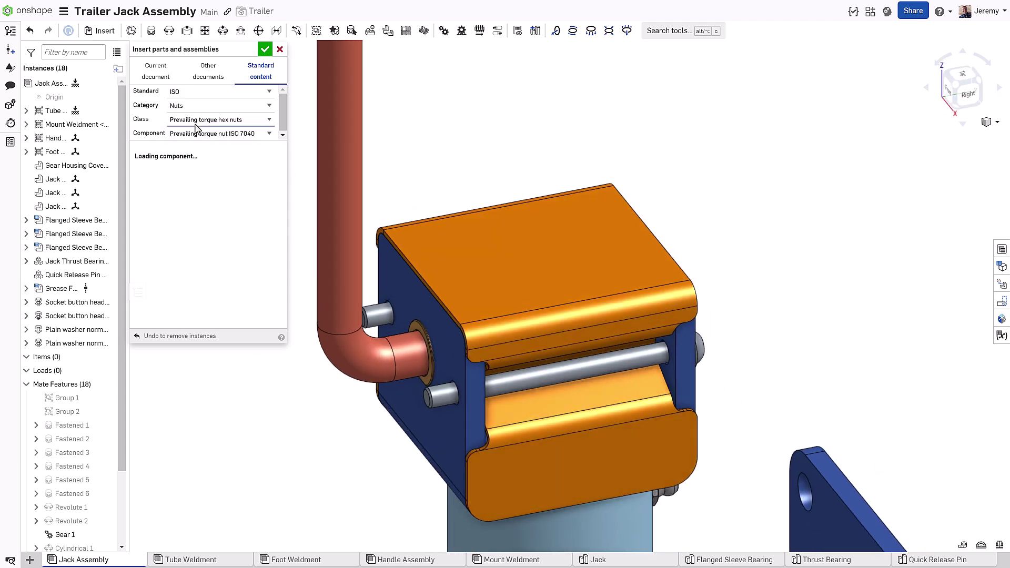
left_click(413, 291)
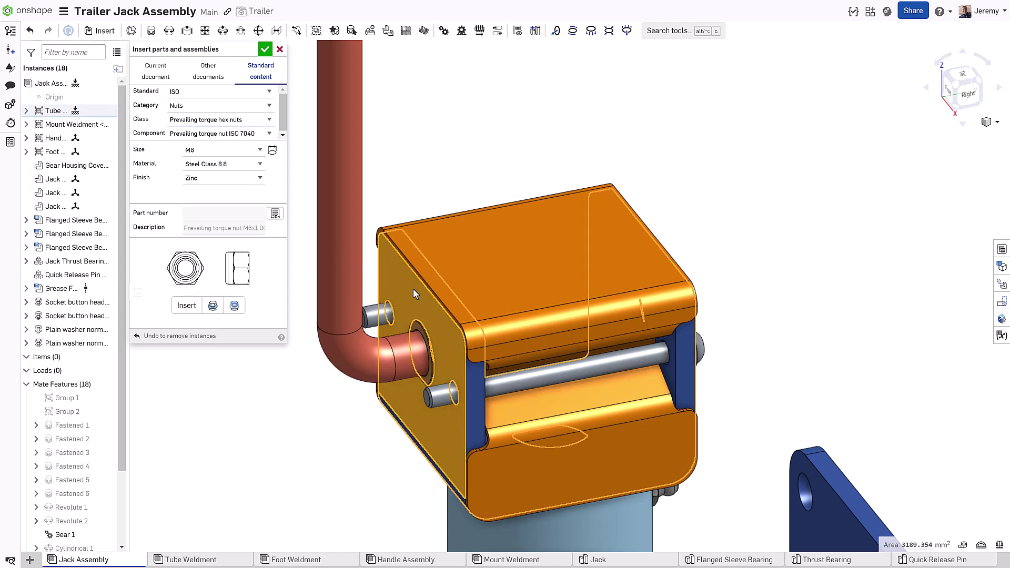
left_click(190, 308)
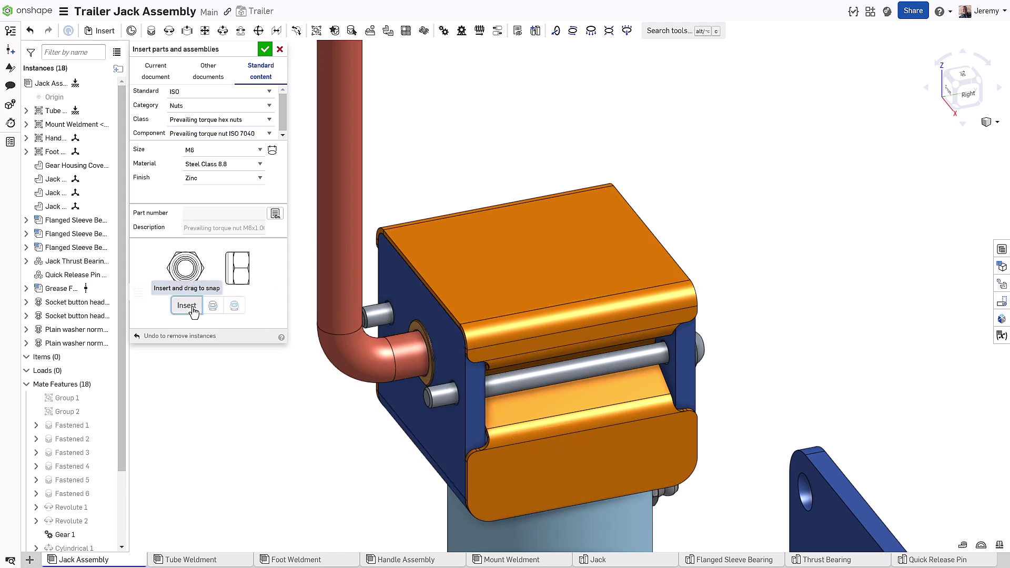
left_click(265, 51)
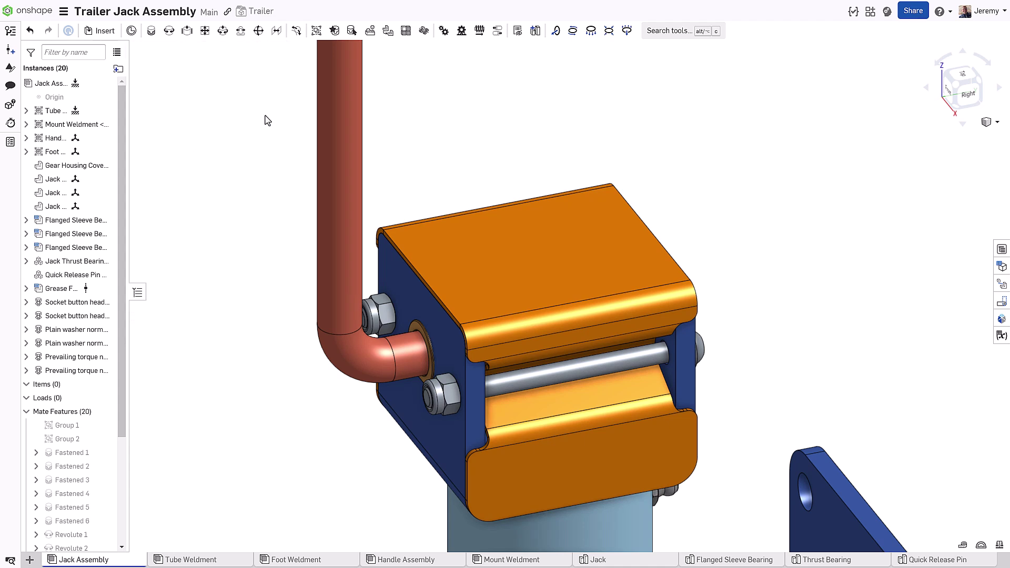